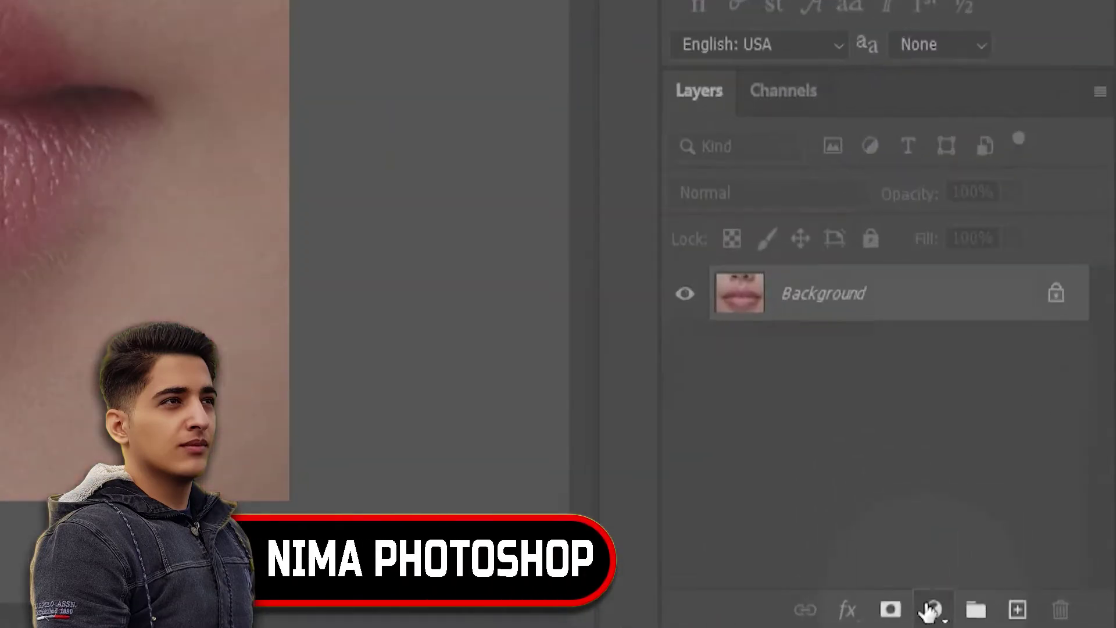
Add a Solid Color fill layer above the lips photo in deep red (d90000).
{"action": "left_click", "coordinate": [992, 615]}
{"action": "left_click", "coordinate": [927, 31]}
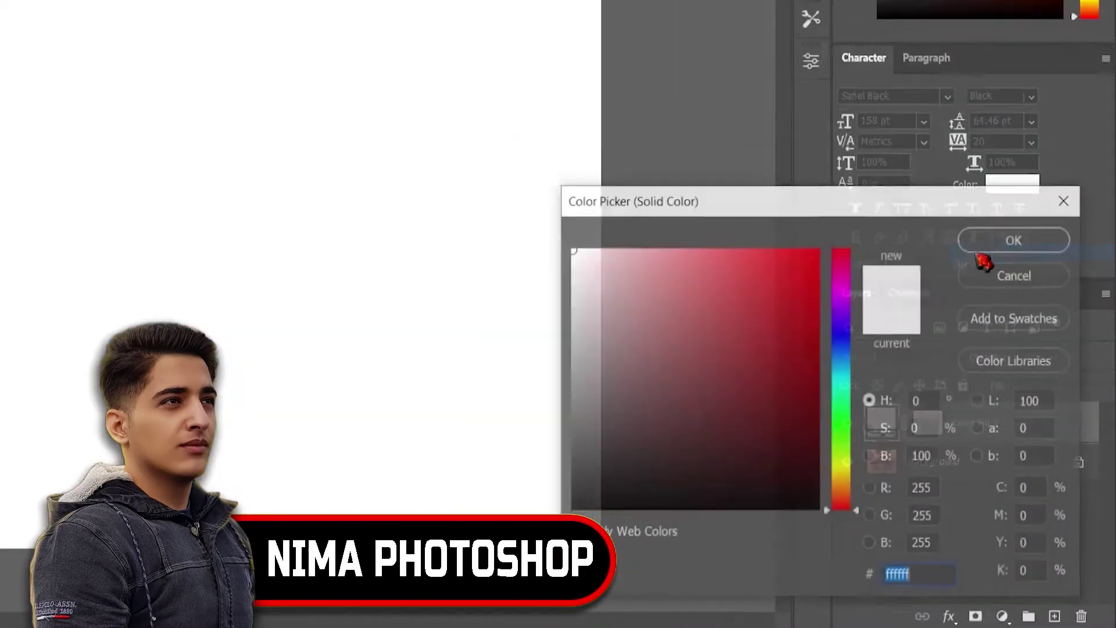
{"action": "type", "text": "d90000"}
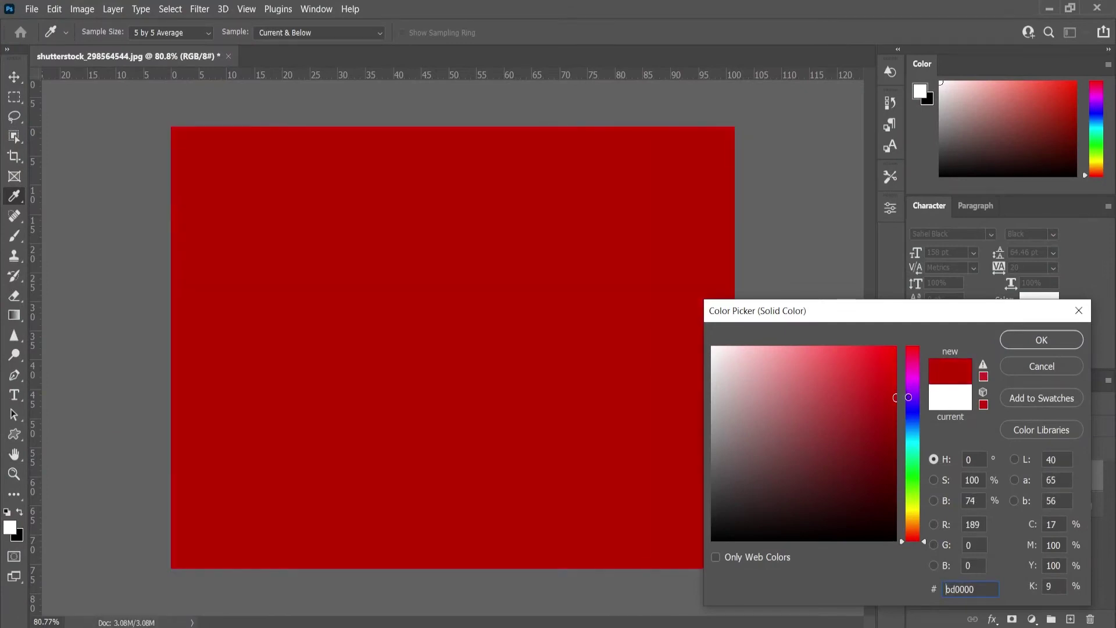
{"action": "left_click", "coordinate": [1022, 347]}
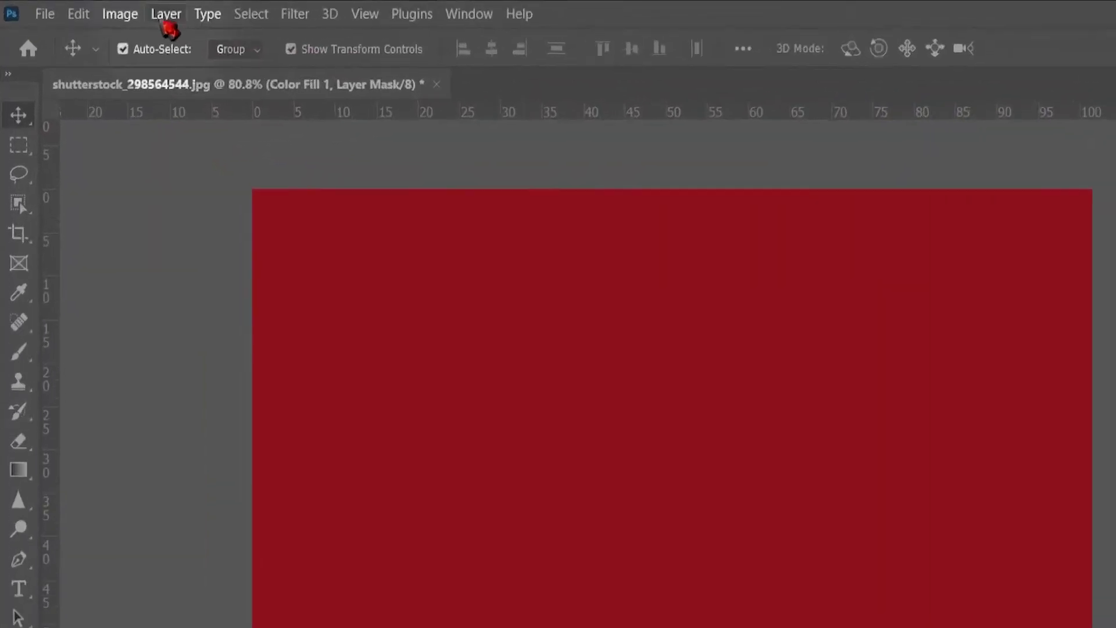
Invert the Color Fill mask with Image > Adjustments > Invert to hide the red.
{"action": "left_click", "coordinate": [120, 13]}
{"action": "mouse_move", "coordinate": [173, 77]}
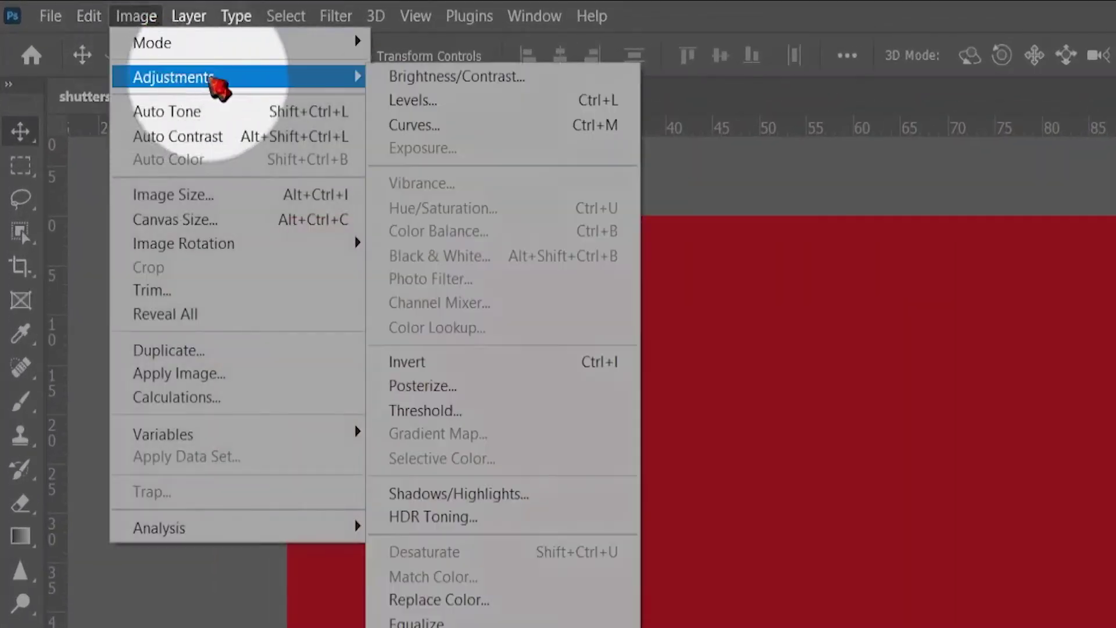
{"action": "left_click", "coordinate": [401, 361]}
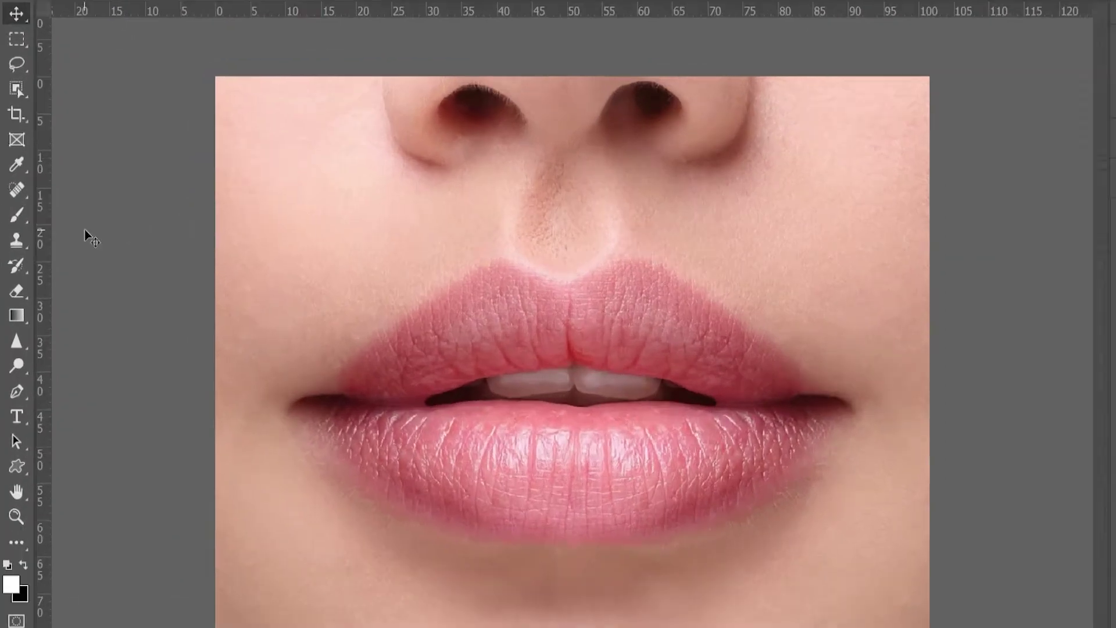
Select the regular Brush tool with white as the foreground colour.
{"action": "left_click", "coordinate": [13, 237]}
{"action": "mouse_move", "coordinate": [17, 177]}
{"action": "left_mouse_down"}
{"action": "mouse_move", "coordinate": [154, 183]}
{"action": "mouse_move", "coordinate": [152, 170]}
{"action": "left_mouse_up"}
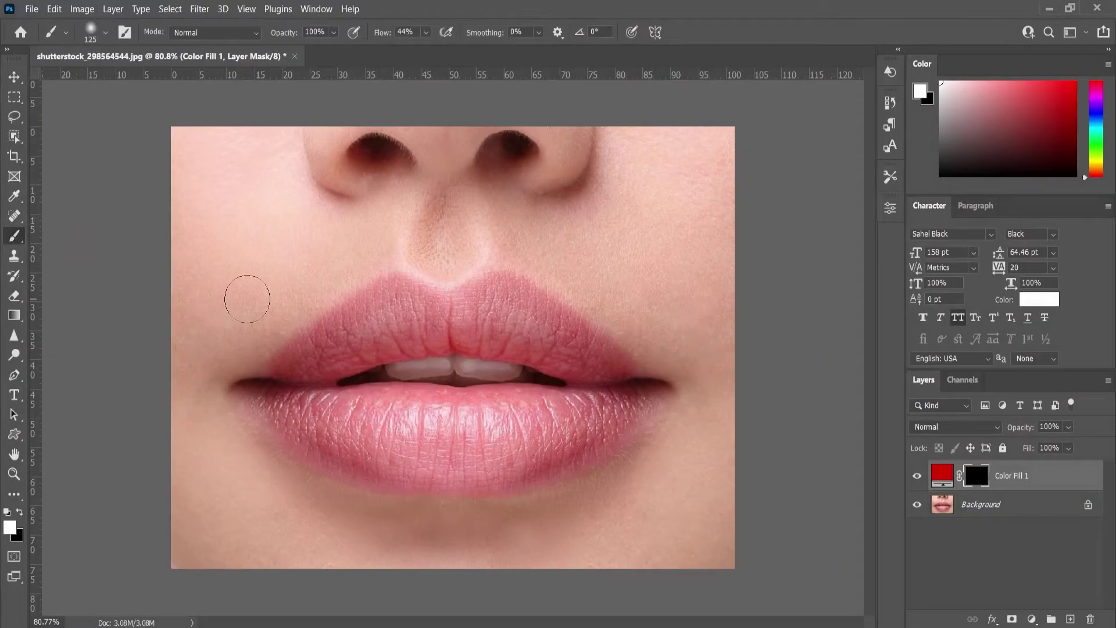
{"action": "left_click", "coordinate": [9, 527]}
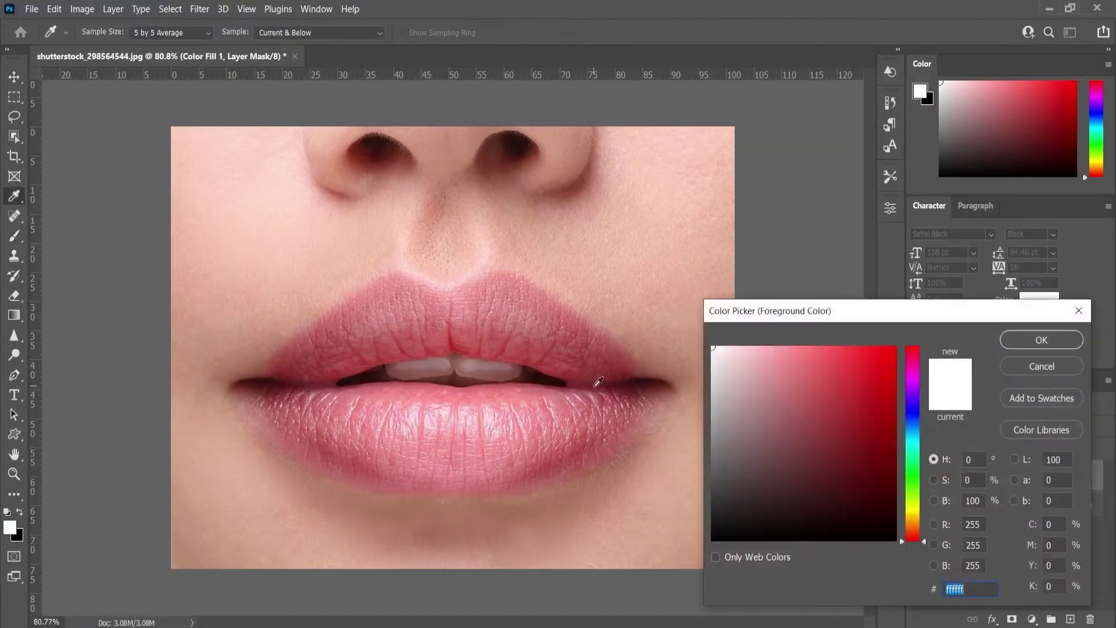
{"action": "left_click", "coordinate": [1036, 341]}
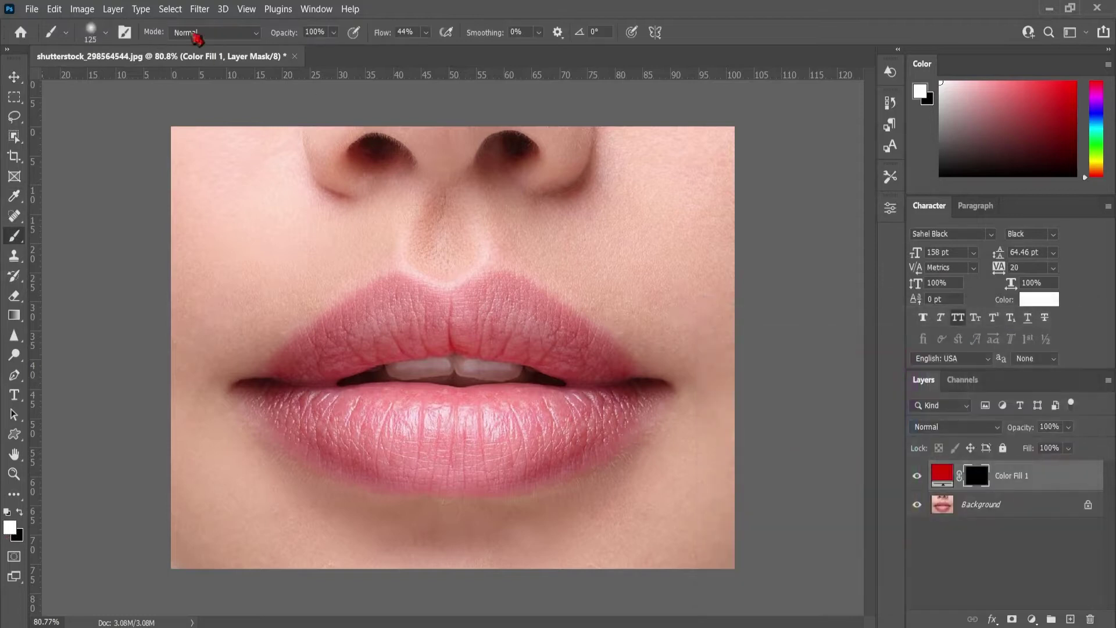
Choose the Soft Round brush at 100% flow and dab red onto the lower lip.
{"action": "left_click", "coordinate": [107, 33]}
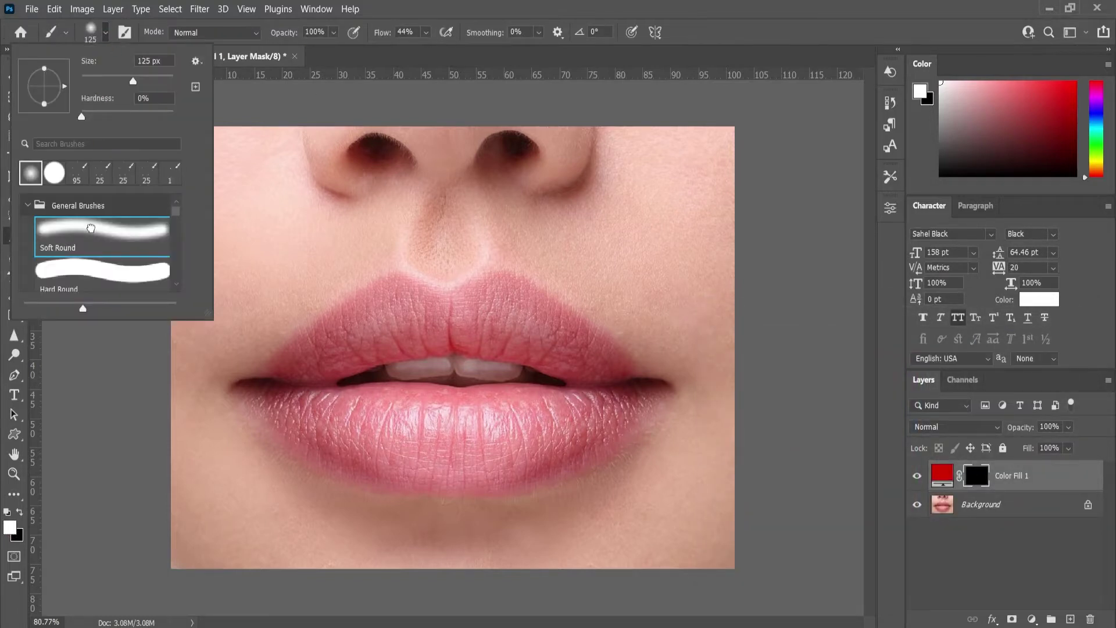
{"action": "left_click", "coordinate": [369, 9]}
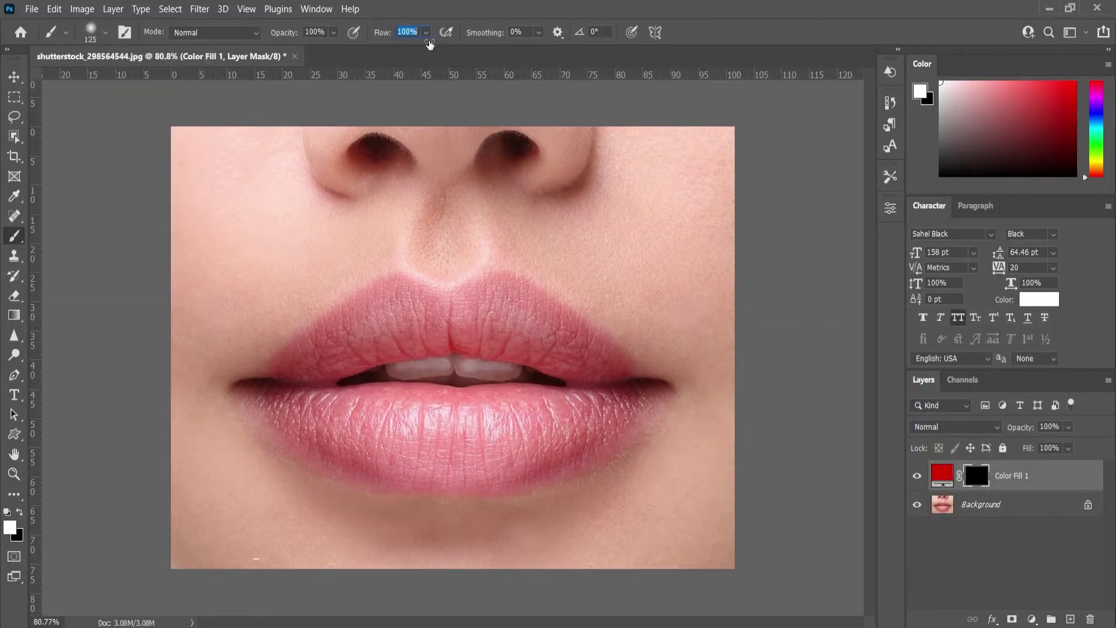
{"action": "key", "text": "Return"}
{"action": "scroll", "coordinate": [461, 343], "scroll_direction": "up", "scroll_amount": 5}
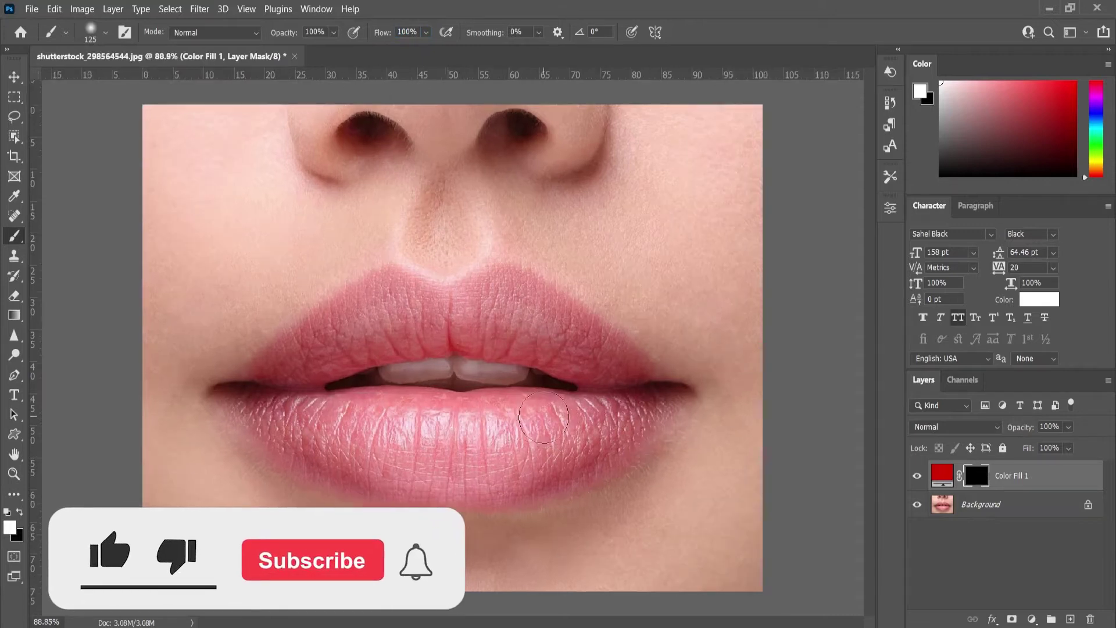
{"action": "left_click", "coordinate": [526, 448]}
Paint red over most of the lower lip, the left mouth corner and the upper lip.
{"action": "mouse_move", "coordinate": [457, 472]}
{"action": "left_mouse_down"}
{"action": "mouse_move", "coordinate": [273, 453]}
{"action": "mouse_move", "coordinate": [717, 418]}
{"action": "mouse_move", "coordinate": [211, 451]}
{"action": "mouse_move", "coordinate": [635, 436]}
{"action": "left_mouse_up"}
{"action": "key", "text": "bracketleft"}
{"action": "key", "text": "bracketleft"}
{"action": "key", "text": "bracketleft"}
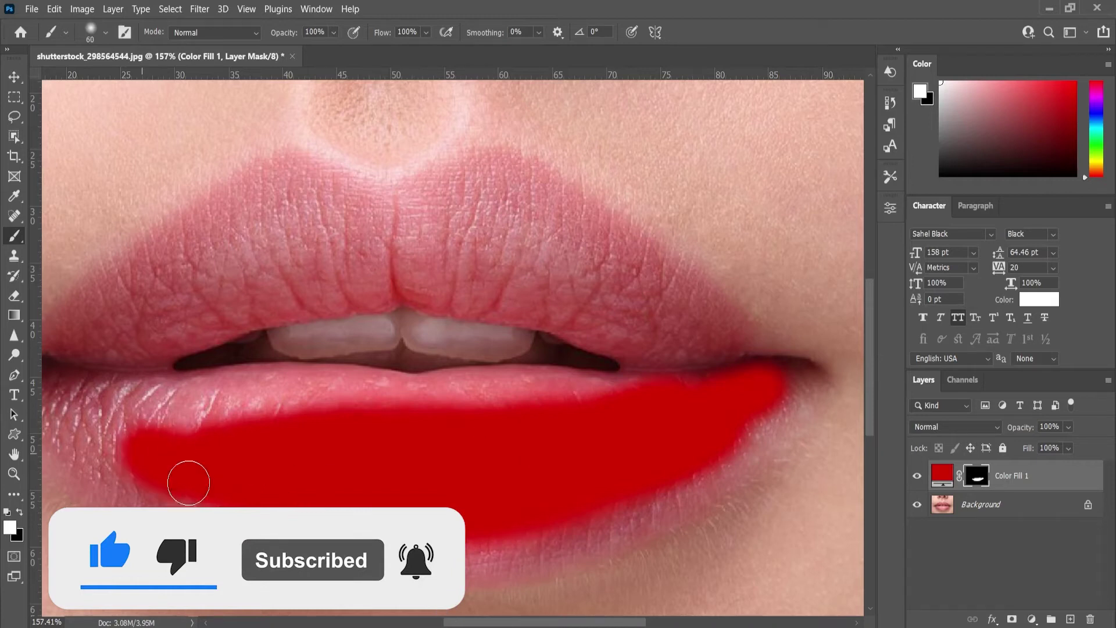
{"action": "left_click_drag", "start_coordinate": [573, 511], "coordinate": [722, 473]}
{"action": "scroll", "coordinate": [269, 361], "scroll_direction": "up", "scroll_amount": 3}
{"action": "mouse_move", "coordinate": [269, 361]}
{"action": "left_mouse_down"}
{"action": "mouse_move", "coordinate": [271, 323]}
{"action": "mouse_move", "coordinate": [329, 244]}
{"action": "left_mouse_up"}
{"action": "scroll", "coordinate": [328, 244], "scroll_direction": "down", "scroll_amount": 3}
{"action": "scroll", "coordinate": [442, 291], "scroll_direction": "up", "scroll_amount": 2}
{"action": "mouse_move", "coordinate": [303, 303]}
{"action": "left_mouse_down"}
{"action": "mouse_move", "coordinate": [709, 391]}
{"action": "mouse_move", "coordinate": [283, 293]}
{"action": "mouse_move", "coordinate": [728, 351]}
{"action": "left_mouse_up"}
With a smaller brush, paint the rest of the lower lip and along the lip edge.
{"action": "key", "text": "bracketleft"}
{"action": "key", "text": "bracketleft"}
{"action": "scroll", "coordinate": [498, 428], "scroll_direction": "down", "scroll_amount": 2}
{"action": "scroll", "coordinate": [486, 395], "scroll_direction": "up", "scroll_amount": 5}
{"action": "mouse_move", "coordinate": [487, 395]}
{"action": "left_mouse_down"}
{"action": "mouse_move", "coordinate": [623, 336]}
{"action": "mouse_move", "coordinate": [399, 331]}
{"action": "mouse_move", "coordinate": [765, 329]}
{"action": "left_mouse_up"}
{"action": "key", "text": "bracketleft"}
{"action": "key", "text": "bracketleft"}
{"action": "scroll", "coordinate": [579, 397], "scroll_direction": "up", "scroll_amount": 3}
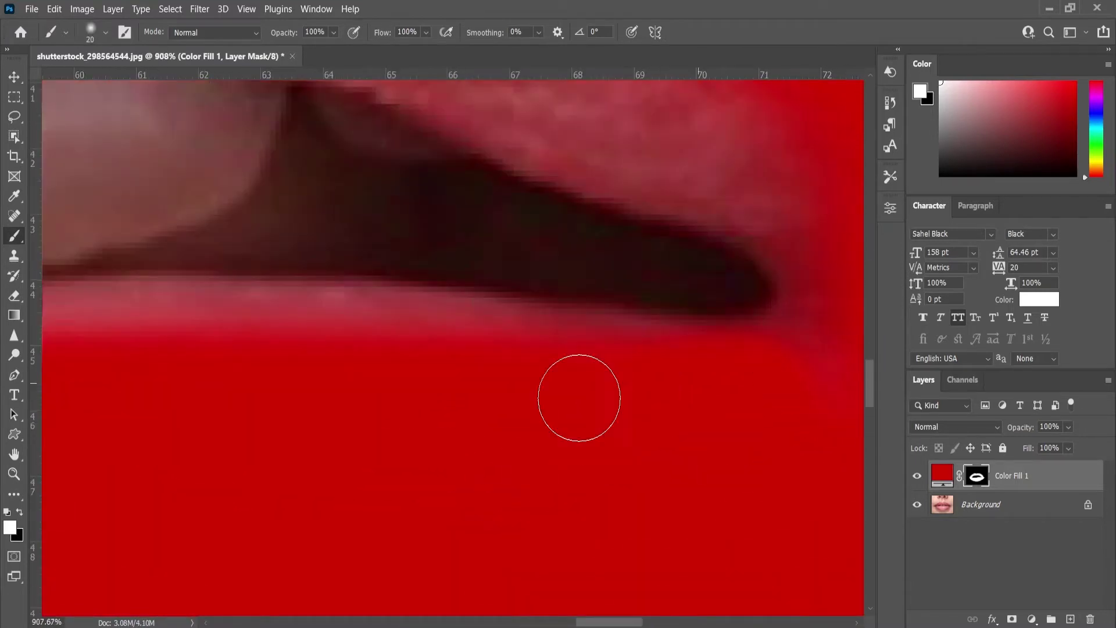
{"action": "scroll", "coordinate": [578, 397], "scroll_direction": "up", "scroll_amount": 1}
{"action": "key", "text": "bracketleft"}
{"action": "key", "text": "bracketleft"}
{"action": "left_click_drag", "start_coordinate": [221, 294], "coordinate": [708, 346]}
{"action": "scroll", "coordinate": [299, 335], "scroll_direction": "down", "scroll_amount": 2}
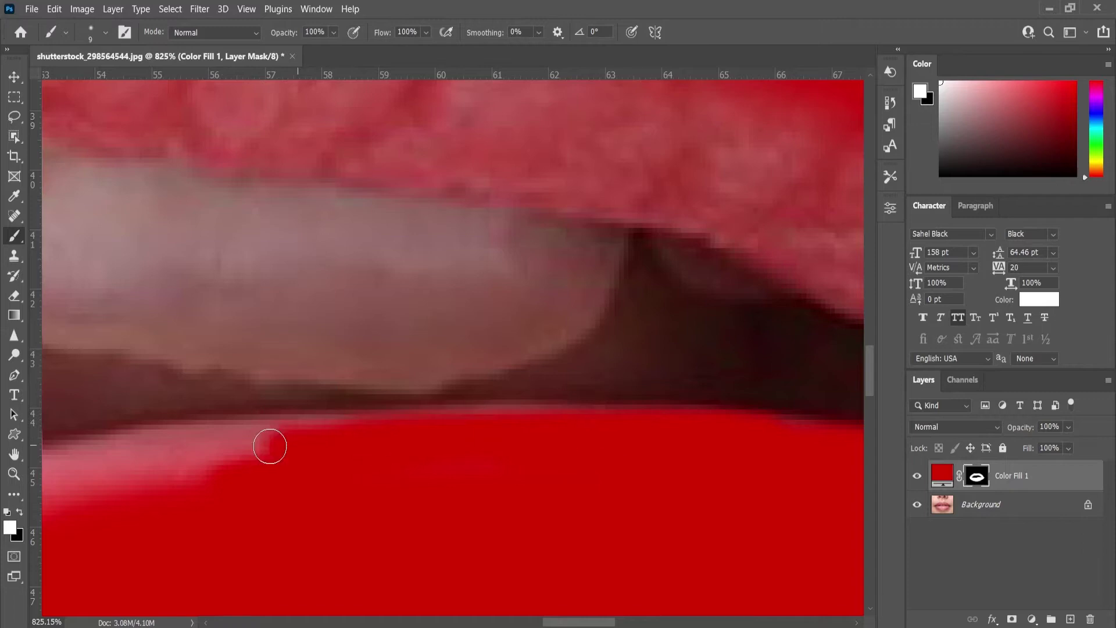
{"action": "scroll", "coordinate": [611, 429], "scroll_direction": "left", "scroll_amount": 3}
Fill in the lower lip's left part and the remaining lower lip areas.
{"action": "left_click_drag", "start_coordinate": [630, 428], "coordinate": [439, 444]}
{"action": "scroll", "coordinate": [438, 443], "scroll_direction": "up", "scroll_amount": 2}
{"action": "mouse_move", "coordinate": [341, 536]}
{"action": "left_mouse_down"}
{"action": "mouse_move", "coordinate": [463, 452]}
{"action": "mouse_move", "coordinate": [443, 429]}
{"action": "left_mouse_up"}
{"action": "scroll", "coordinate": [443, 428], "scroll_direction": "down", "scroll_amount": 4}
{"action": "key", "text": "bracketright"}
{"action": "key", "text": "bracketright"}
{"action": "key", "text": "bracketright"}
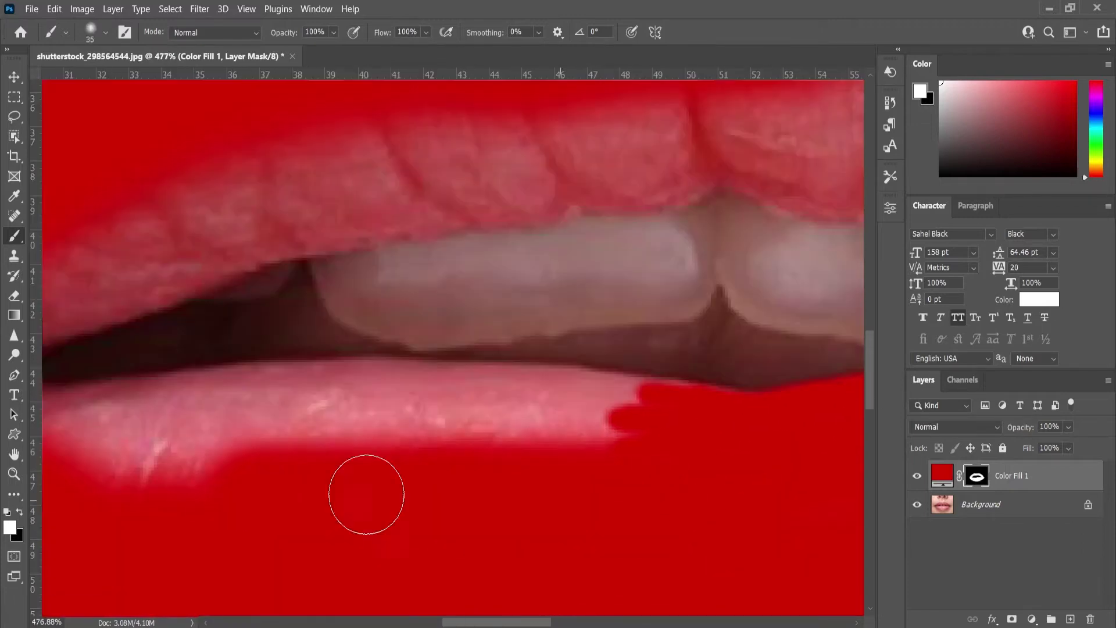
{"action": "left_click_drag", "start_coordinate": [366, 494], "coordinate": [622, 436]}
{"action": "scroll", "coordinate": [623, 436], "scroll_direction": "up", "scroll_amount": 3}
{"action": "key", "text": "bracketleft"}
{"action": "key", "text": "bracketleft"}
{"action": "left_click_drag", "start_coordinate": [464, 373], "coordinate": [295, 373]}
Touch up the red along the lower lip edge with a smaller brush.
{"action": "scroll", "coordinate": [523, 475], "scroll_direction": "up", "scroll_amount": 2}
{"action": "key", "text": "bracketleft"}
{"action": "key", "text": "bracketleft"}
{"action": "left_click_drag", "start_coordinate": [523, 474], "coordinate": [362, 413]}
{"action": "scroll", "coordinate": [581, 451], "scroll_direction": "down", "scroll_amount": 1}
{"action": "mouse_move", "coordinate": [581, 451]}
{"action": "left_mouse_down"}
{"action": "mouse_move", "coordinate": [129, 462]}
{"action": "mouse_move", "coordinate": [552, 416]}
{"action": "mouse_move", "coordinate": [685, 424]}
{"action": "left_mouse_up"}
{"action": "scroll", "coordinate": [647, 448], "scroll_direction": "down", "scroll_amount": 3}
{"action": "scroll", "coordinate": [692, 423], "scroll_direction": "up", "scroll_amount": 3}
{"action": "scroll", "coordinate": [597, 388], "scroll_direction": "down", "scroll_amount": 1}
{"action": "mouse_move", "coordinate": [597, 388]}
{"action": "left_mouse_down"}
{"action": "mouse_move", "coordinate": [786, 405]}
{"action": "mouse_move", "coordinate": [267, 517]}
{"action": "mouse_move", "coordinate": [568, 436]}
{"action": "mouse_move", "coordinate": [586, 407]}
{"action": "left_mouse_up"}
Shrink the brush and bring the lip corner into view for detail work.
{"action": "scroll", "coordinate": [497, 410], "scroll_direction": "up", "scroll_amount": 3}
{"action": "scroll", "coordinate": [497, 411], "scroll_direction": "down", "scroll_amount": 2}
{"action": "scroll", "coordinate": [790, 393], "scroll_direction": "down", "scroll_amount": 3}
{"action": "key", "text": "bracketright"}
{"action": "key", "text": "bracketright"}
{"action": "key", "text": "bracketright"}
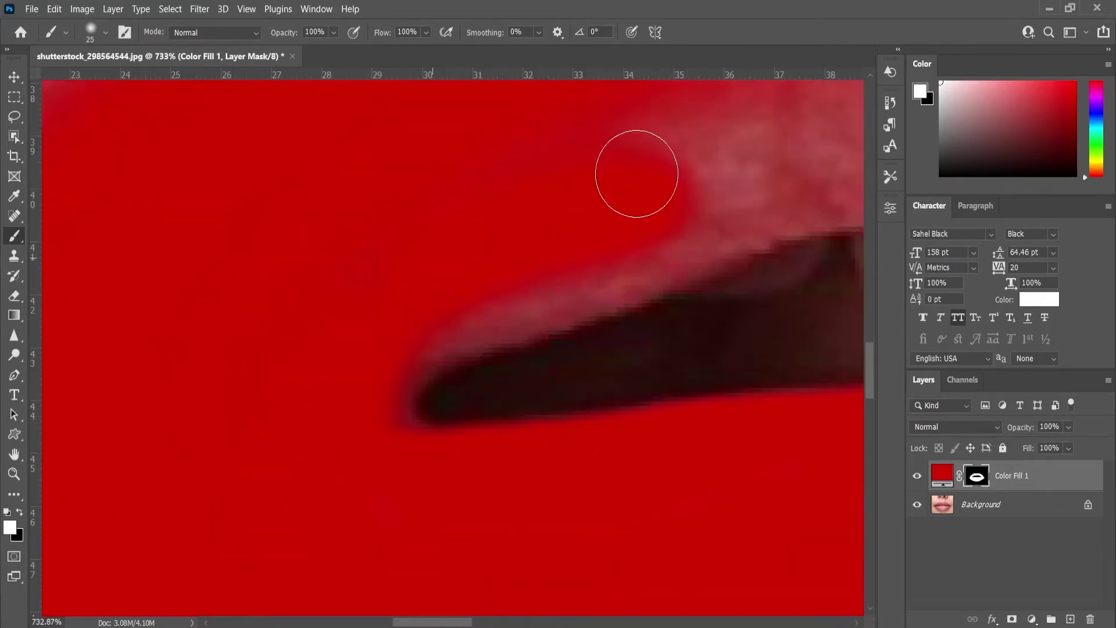
{"action": "scroll", "coordinate": [636, 174], "scroll_direction": "down", "scroll_amount": 3}
{"action": "scroll", "coordinate": [479, 296], "scroll_direction": "down", "scroll_amount": 2}
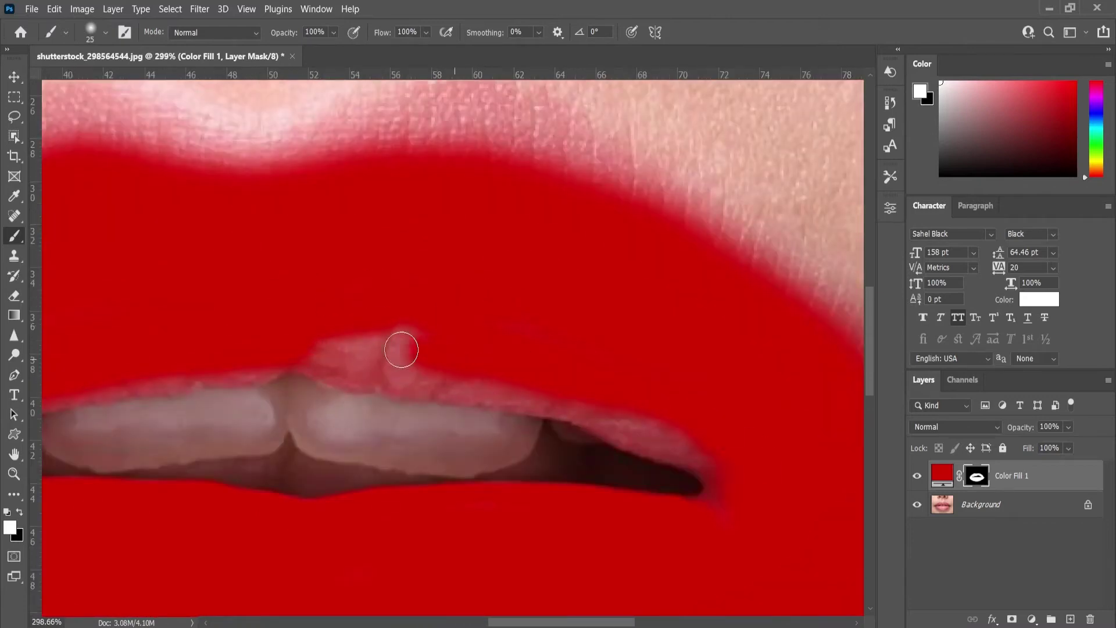
{"action": "scroll", "coordinate": [224, 443], "scroll_direction": "up", "scroll_amount": 2}
{"action": "scroll", "coordinate": [282, 439], "scroll_direction": "up", "scroll_amount": 2}
{"action": "key", "text": "bracketleft"}
{"action": "key", "text": "bracketleft"}
{"action": "key", "text": "bracketleft"}
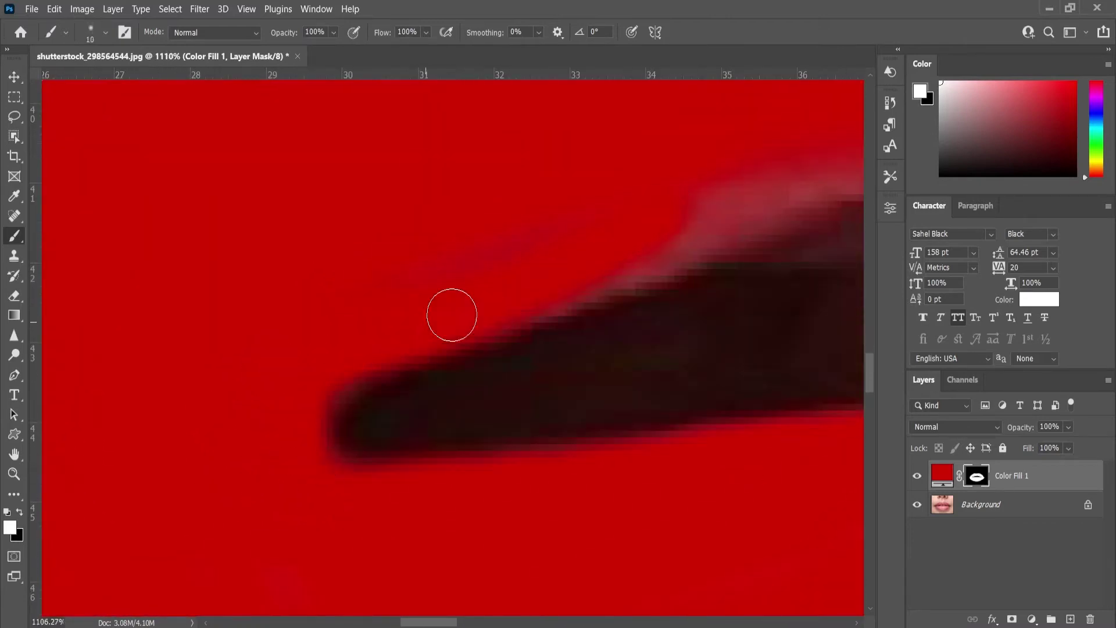
{"action": "left_click_drag", "start_coordinate": [449, 313], "coordinate": [296, 398]}
Pan across the lips and extend the red along the upper-left lip edge.
{"action": "scroll", "coordinate": [576, 346], "scroll_direction": "up", "scroll_amount": 1}
{"action": "scroll", "coordinate": [357, 421], "scroll_direction": "down", "scroll_amount": 1}
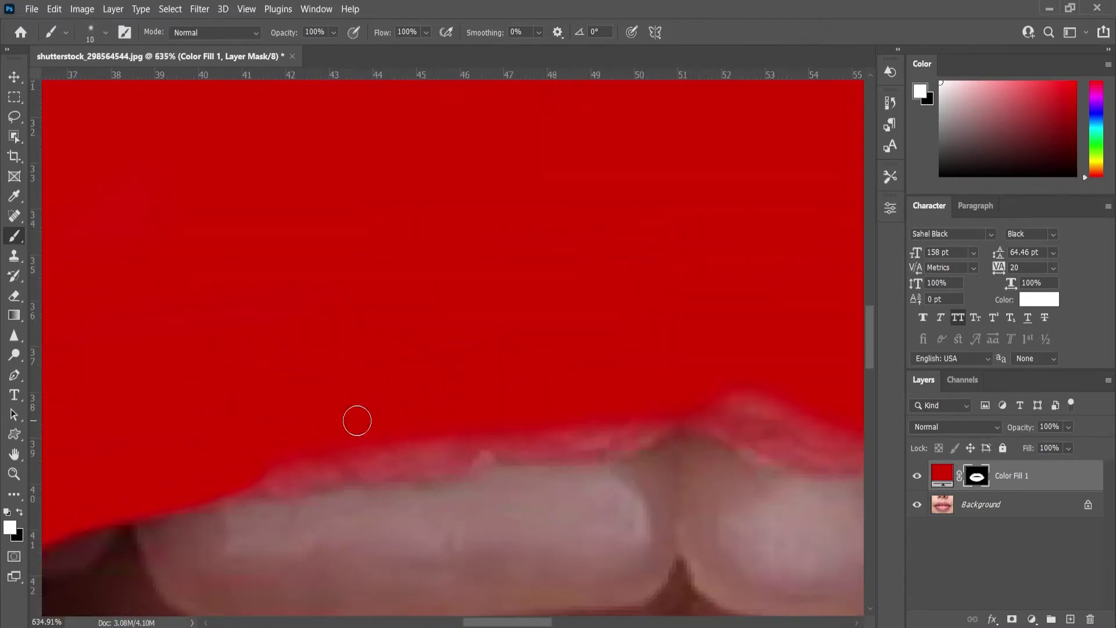
{"action": "scroll", "coordinate": [177, 491], "scroll_direction": "right", "scroll_amount": 1}
{"action": "scroll", "coordinate": [344, 506], "scroll_direction": "right", "scroll_amount": 2}
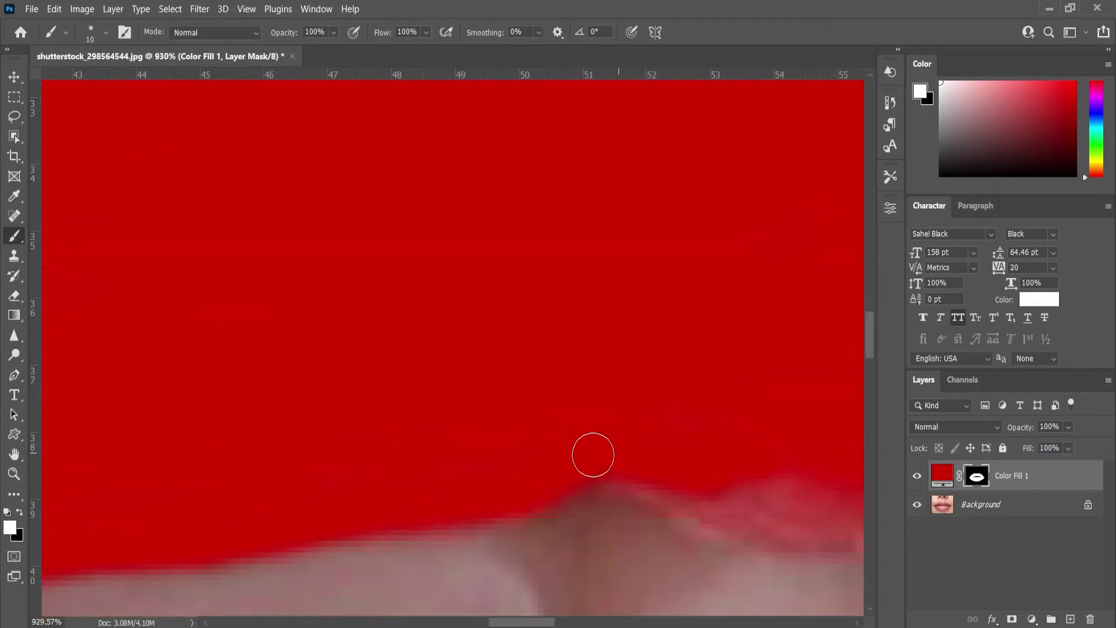
{"action": "scroll", "coordinate": [591, 454], "scroll_direction": "right", "scroll_amount": 4}
{"action": "scroll", "coordinate": [276, 431], "scroll_direction": "right", "scroll_amount": 2}
{"action": "scroll", "coordinate": [468, 486], "scroll_direction": "right", "scroll_amount": 2}
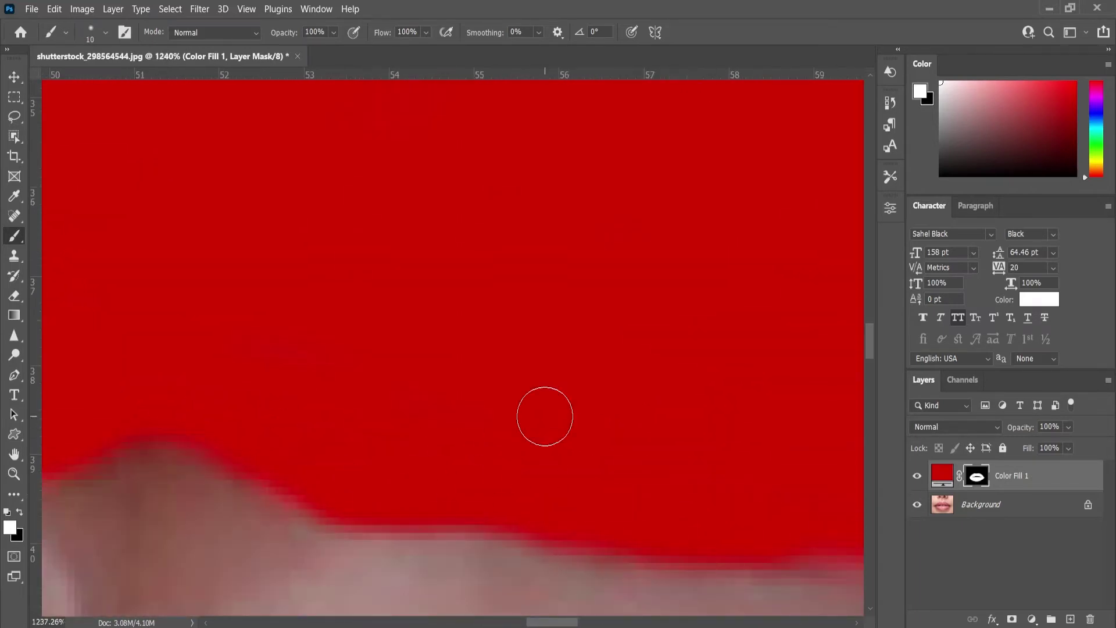
{"action": "scroll", "coordinate": [545, 416], "scroll_direction": "up", "scroll_amount": 1}
{"action": "scroll", "coordinate": [369, 429], "scroll_direction": "up", "scroll_amount": 1}
{"action": "scroll", "coordinate": [614, 456], "scroll_direction": "right", "scroll_amount": 4}
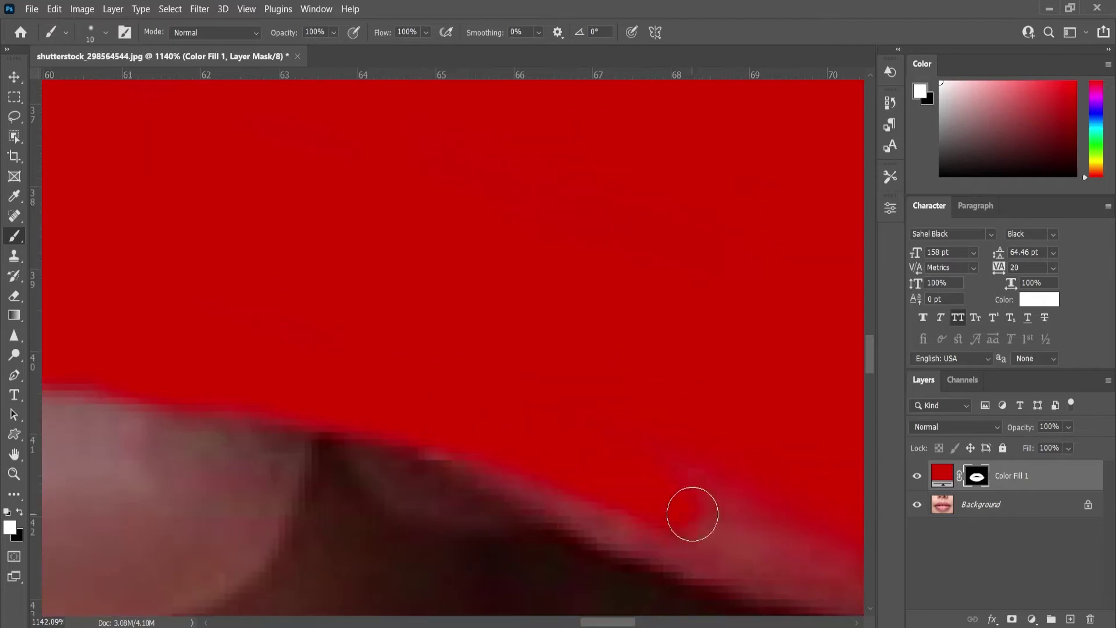
{"action": "scroll", "coordinate": [482, 341], "scroll_direction": "up", "scroll_amount": 1}
{"action": "scroll", "coordinate": [770, 516], "scroll_direction": "down", "scroll_amount": 1}
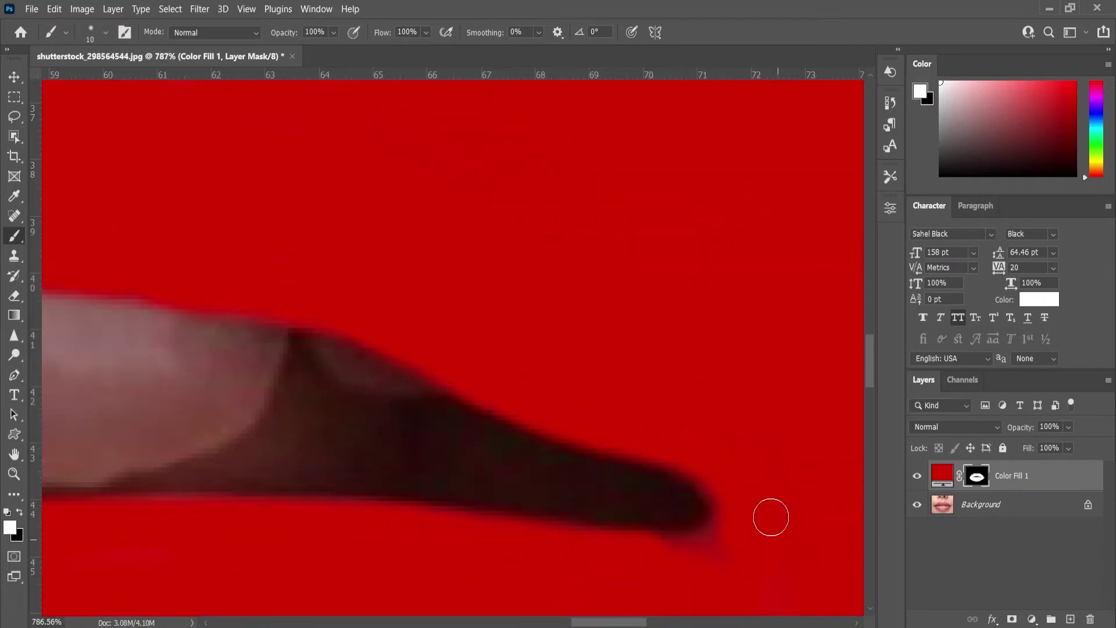
{"action": "scroll", "coordinate": [728, 539], "scroll_direction": "down", "scroll_amount": 6}
{"action": "scroll", "coordinate": [677, 399], "scroll_direction": "up", "scroll_amount": 4}
{"action": "key", "text": "bracketright"}
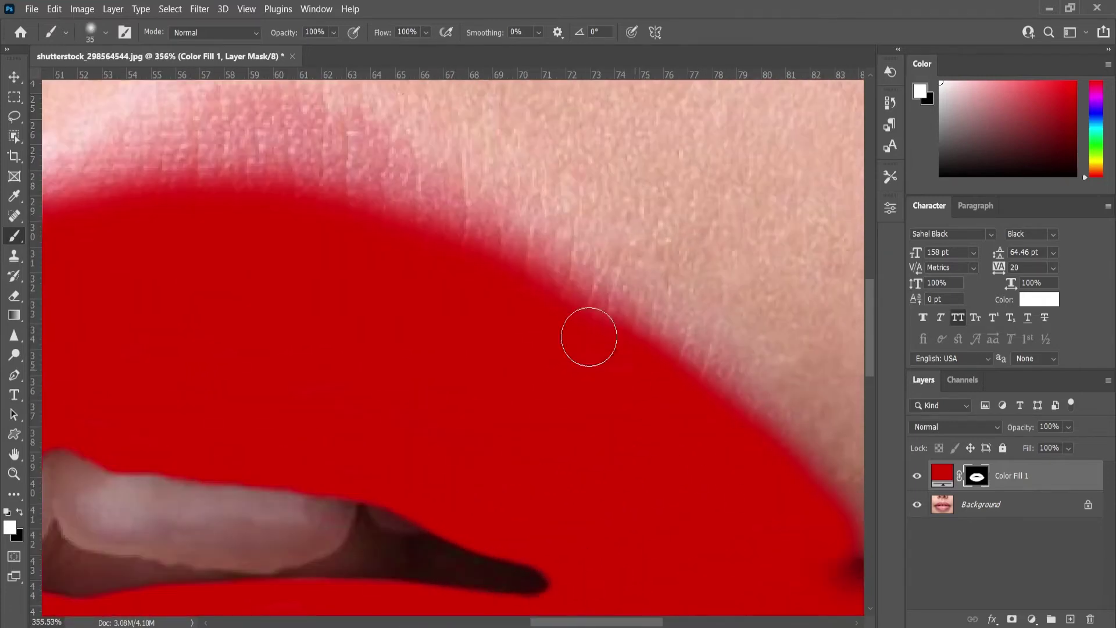
{"action": "scroll", "coordinate": [720, 391], "scroll_direction": "up", "scroll_amount": 3}
{"action": "scroll", "coordinate": [516, 358], "scroll_direction": "down", "scroll_amount": 4}
{"action": "scroll", "coordinate": [462, 354], "scroll_direction": "up", "scroll_amount": 3}
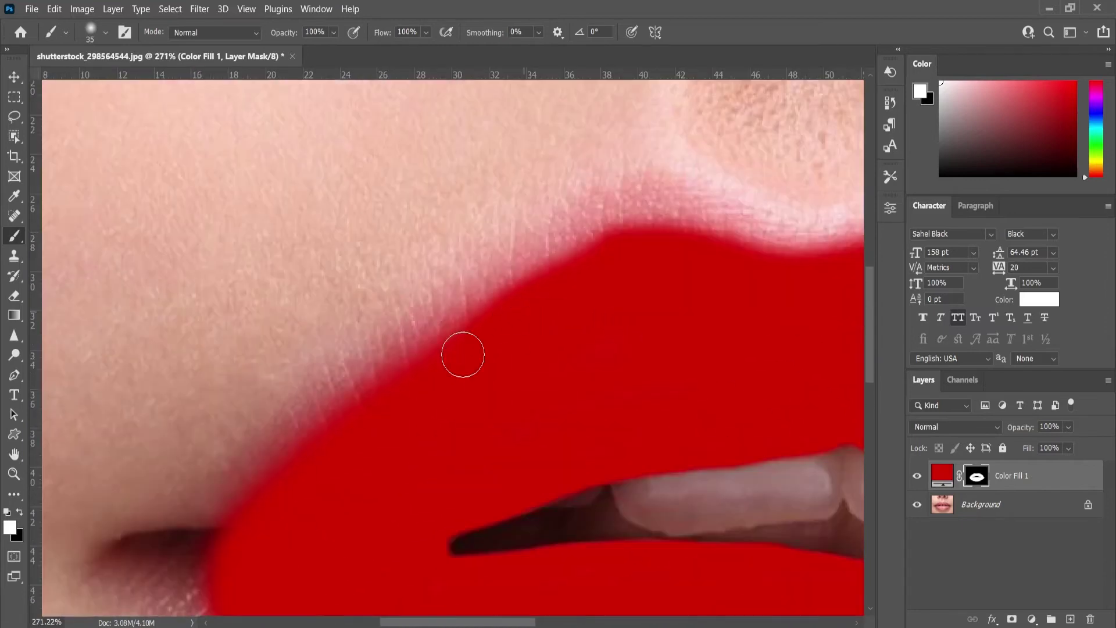
{"action": "left_click_drag", "start_coordinate": [419, 380], "coordinate": [340, 433]}
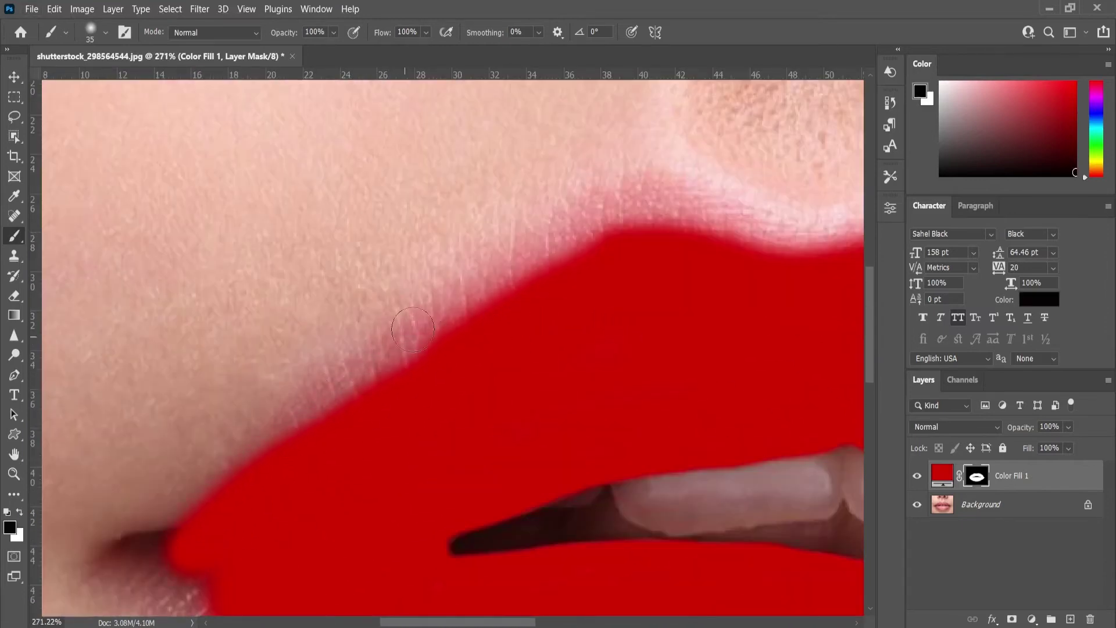
Return to painting in red with a larger brush and move to the right lip corner.
{"action": "scroll", "coordinate": [175, 378], "scroll_direction": "down", "scroll_amount": 3}
{"action": "key", "text": "x"}
{"action": "scroll", "coordinate": [386, 282], "scroll_direction": "up", "scroll_amount": 3}
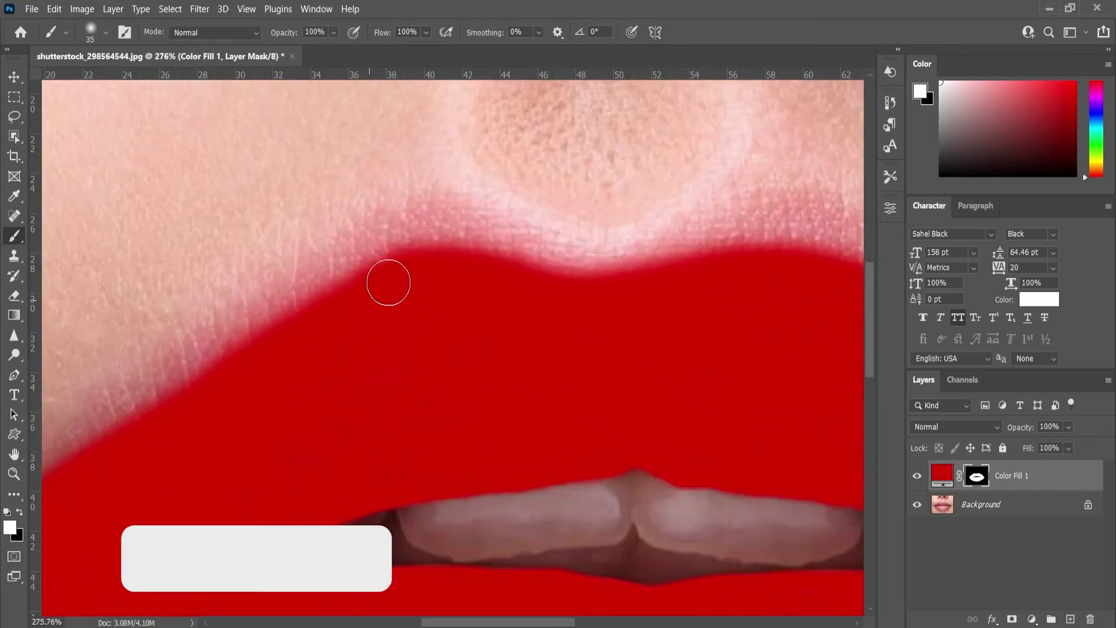
{"action": "scroll", "coordinate": [439, 409], "scroll_direction": "up", "scroll_amount": 2}
{"action": "scroll", "coordinate": [439, 409], "scroll_direction": "down", "scroll_amount": 2}
{"action": "key", "text": "bracketright"}
{"action": "scroll", "coordinate": [352, 382], "scroll_direction": "down", "scroll_amount": 2}
{"action": "mouse_move", "coordinate": [608, 491]}
{"action": "left_mouse_down"}
{"action": "mouse_move", "coordinate": [368, 357]}
{"action": "mouse_move", "coordinate": [279, 343]}
{"action": "left_mouse_up"}
Adjust the brush size and switch to black to paint away red spill on the skin.
{"action": "scroll", "coordinate": [760, 319], "scroll_direction": "down", "scroll_amount": 1}
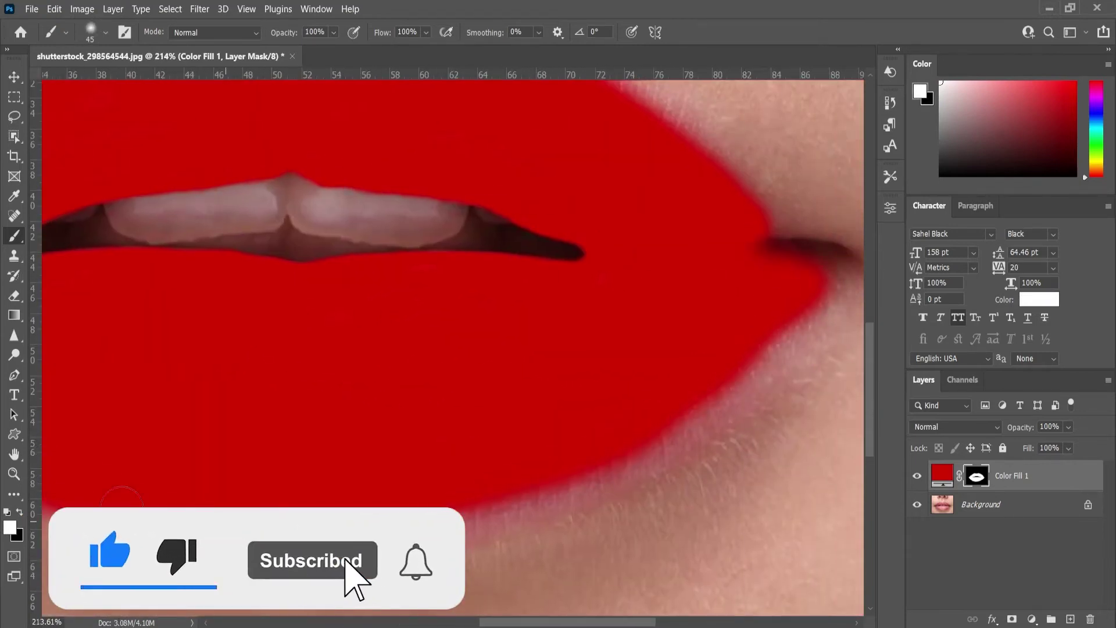
{"action": "scroll", "coordinate": [621, 373], "scroll_direction": "up", "scroll_amount": 1}
{"action": "scroll", "coordinate": [710, 379], "scroll_direction": "down", "scroll_amount": 2}
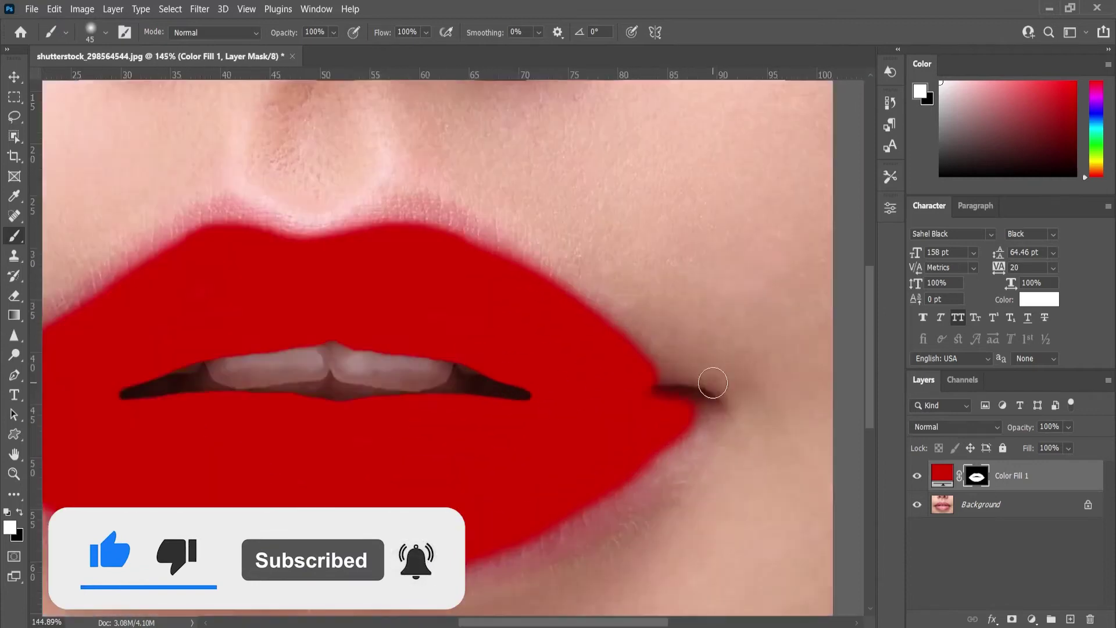
{"action": "scroll", "coordinate": [614, 439], "scroll_direction": "up", "scroll_amount": 2}
{"action": "key", "text": "bracketleft"}
{"action": "key", "text": "bracketleft"}
{"action": "scroll", "coordinate": [660, 449], "scroll_direction": "down", "scroll_amount": 2}
{"action": "scroll", "coordinate": [429, 314], "scroll_direction": "up", "scroll_amount": 5}
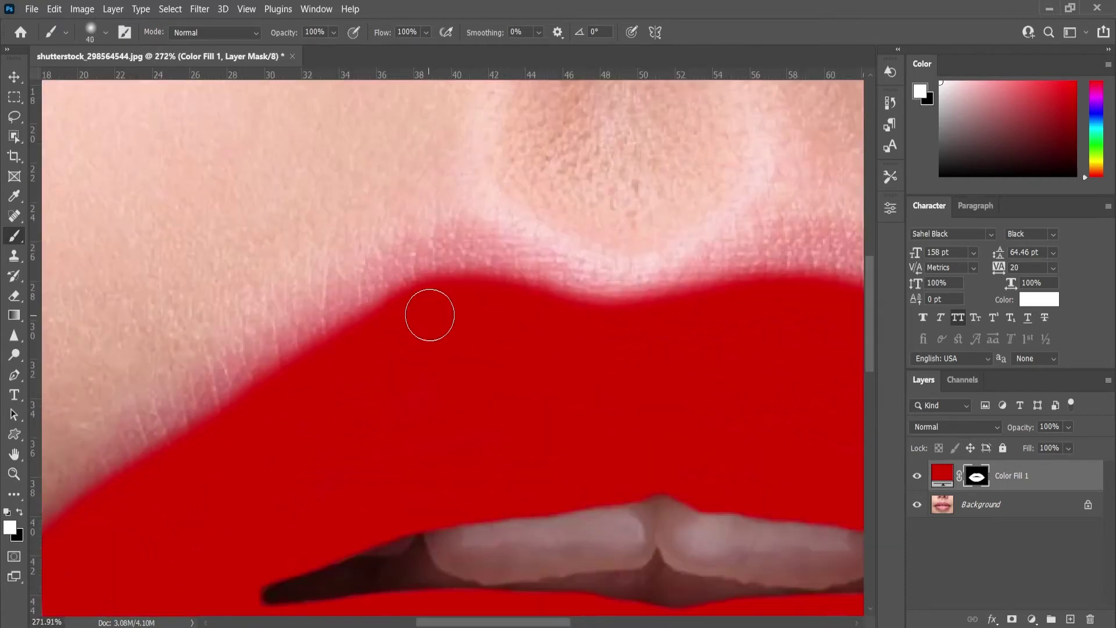
{"action": "key", "text": "bracketright"}
{"action": "key", "text": "bracketright"}
{"action": "key", "text": "x"}
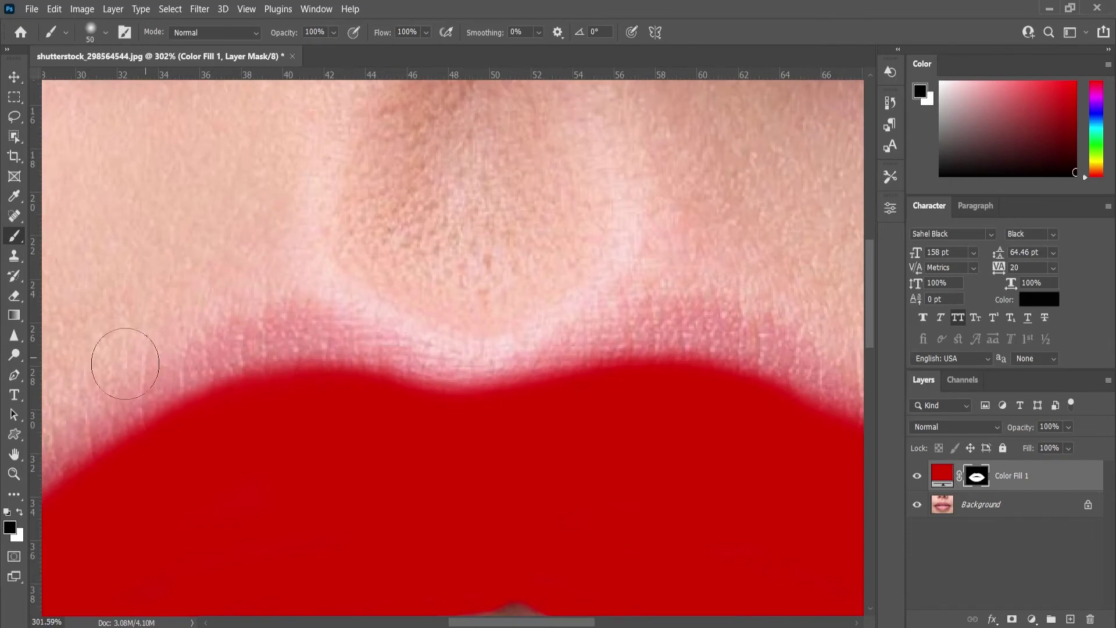
{"action": "scroll", "coordinate": [413, 243], "scroll_direction": "down", "scroll_amount": 5}
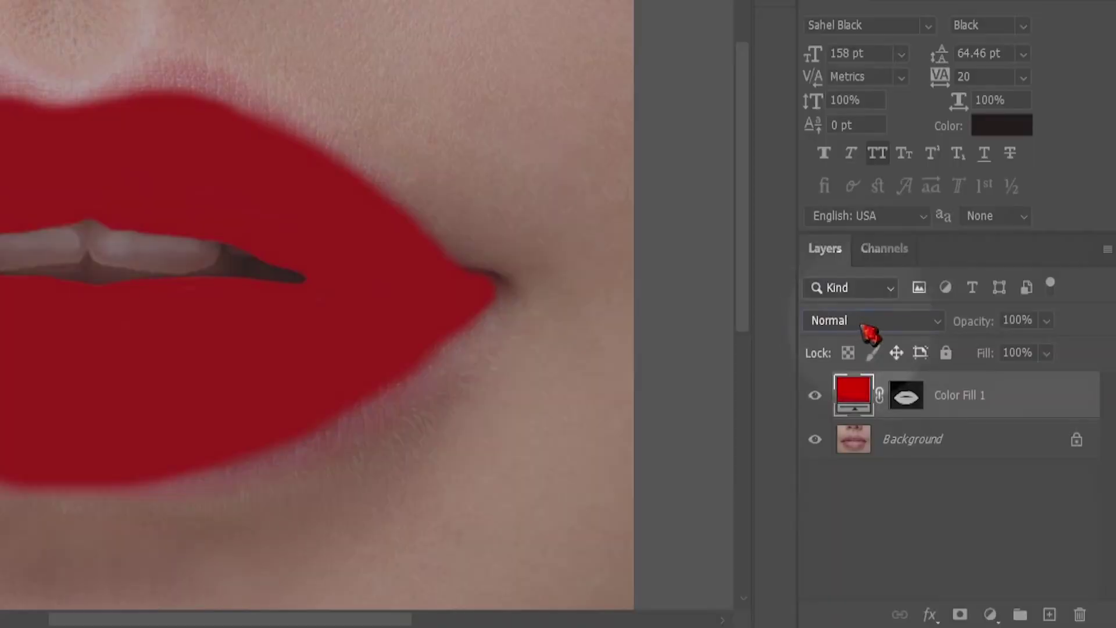
Set the Color Fill 1 layer's blend mode to Multiply.
{"action": "left_click", "coordinate": [860, 324]}
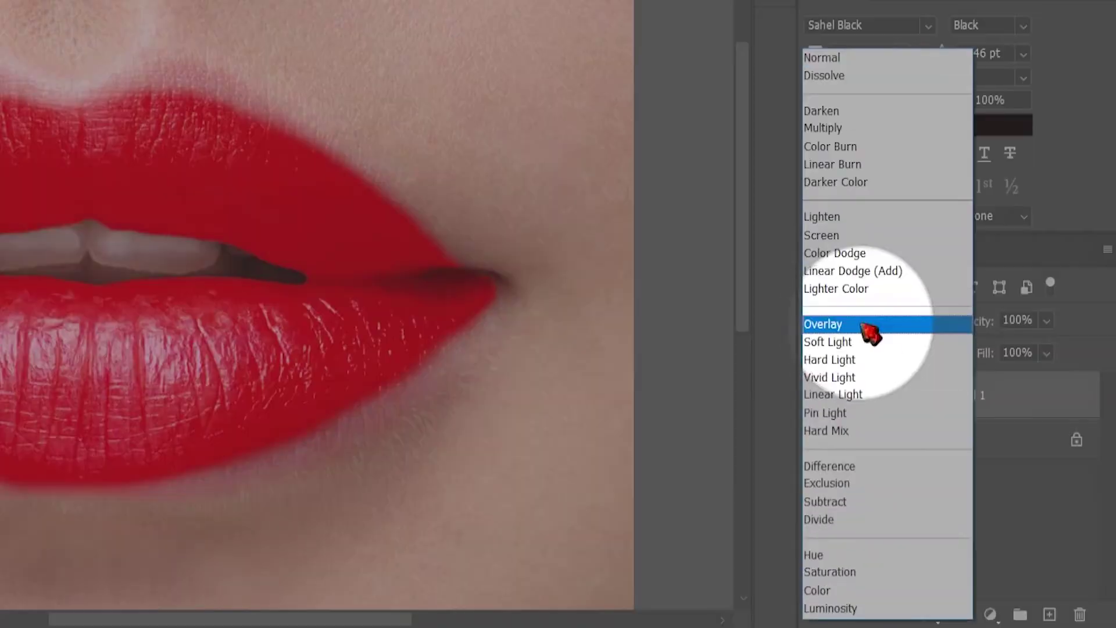
{"action": "left_click", "coordinate": [850, 133]}
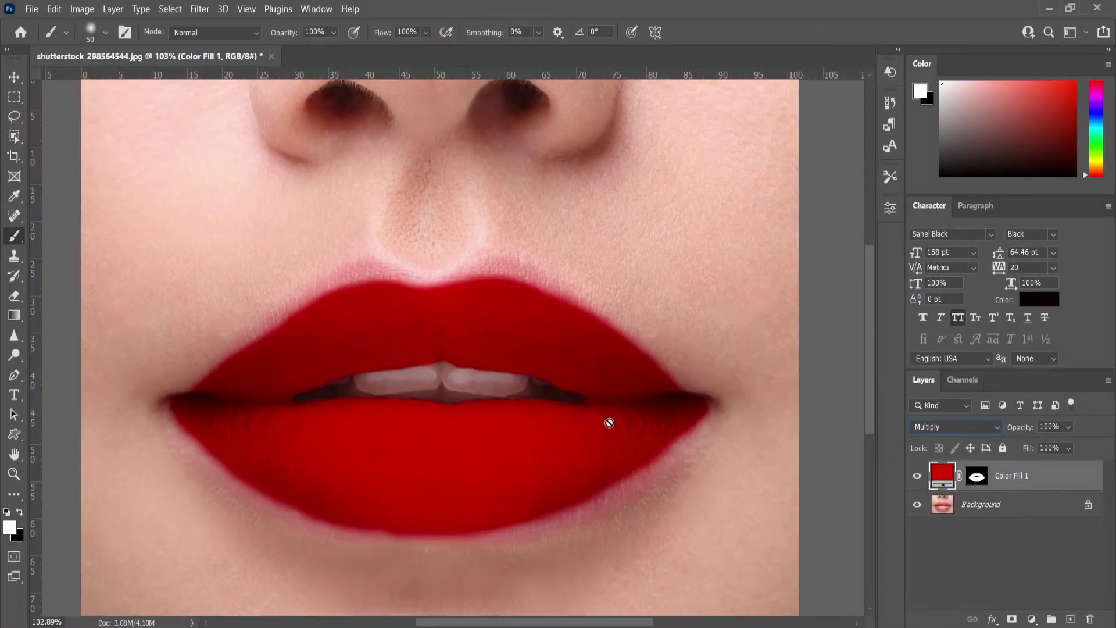
Swap to white and refine the Color Fill 1 mask along the lip outline and corners.
{"action": "scroll", "coordinate": [722, 517], "scroll_direction": "down", "scroll_amount": 2}
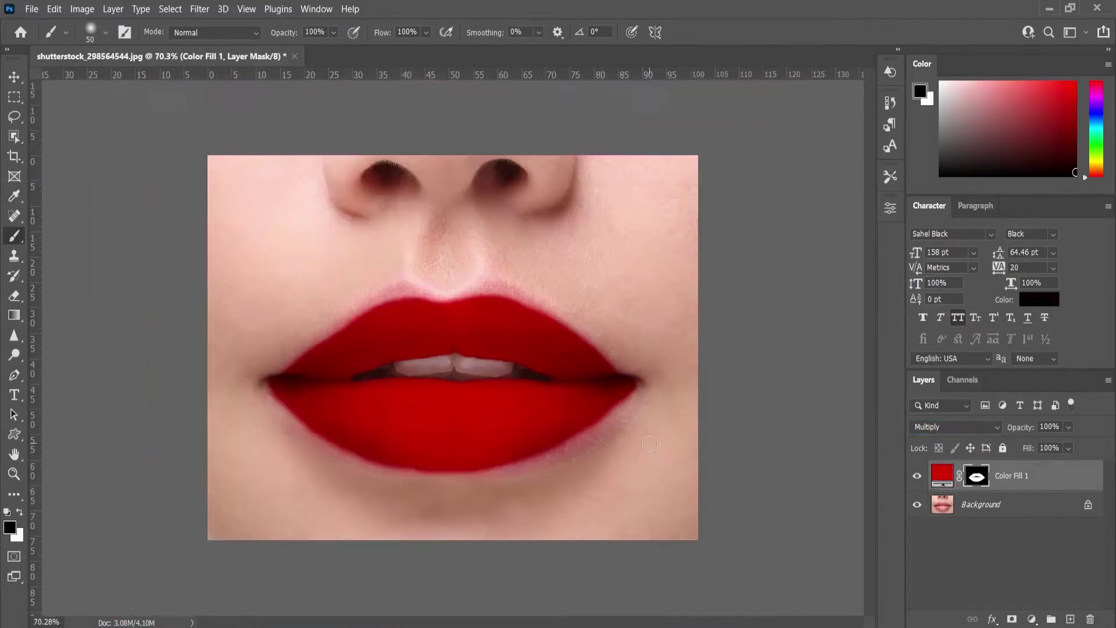
{"action": "key", "text": "x"}
{"action": "scroll", "coordinate": [319, 300], "scroll_direction": "up", "scroll_amount": 3}
{"action": "scroll", "coordinate": [319, 300], "scroll_direction": "up", "scroll_amount": 2}
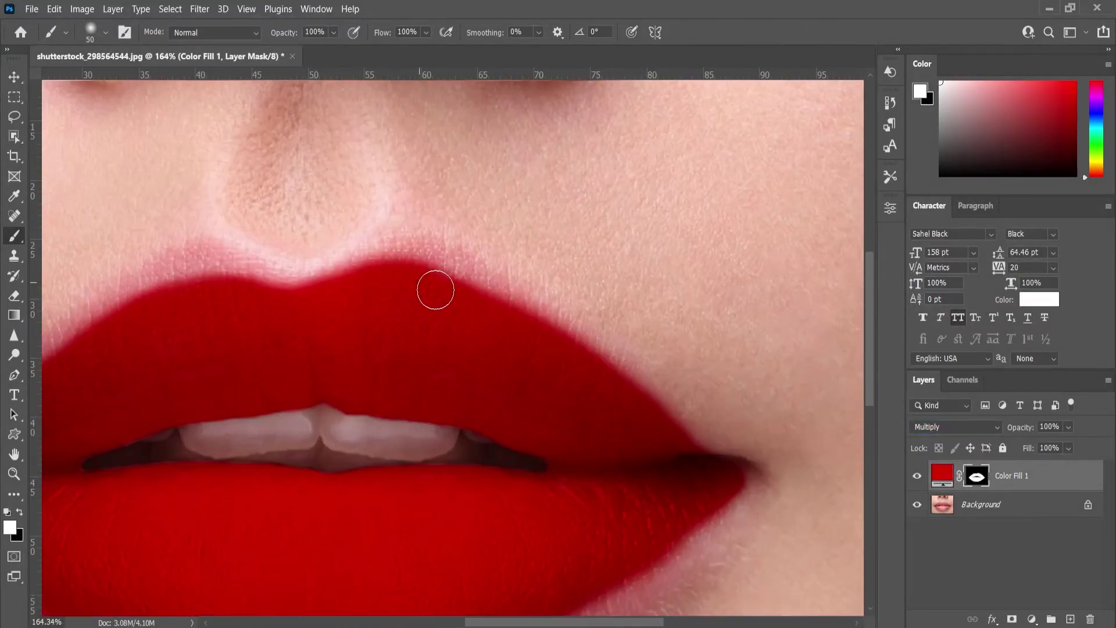
{"action": "scroll", "coordinate": [525, 252], "scroll_direction": "up", "scroll_amount": 2}
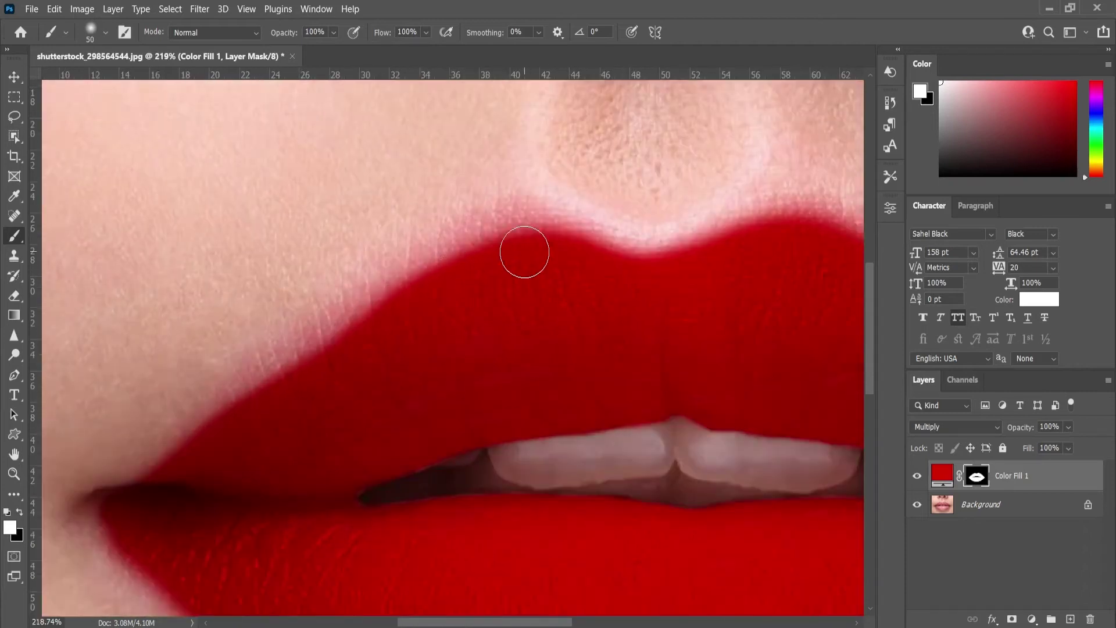
{"action": "scroll", "coordinate": [384, 438], "scroll_direction": "down", "scroll_amount": 8}
{"action": "scroll", "coordinate": [662, 376], "scroll_direction": "up", "scroll_amount": 7}
{"action": "scroll", "coordinate": [743, 431], "scroll_direction": "down", "scroll_amount": 3}
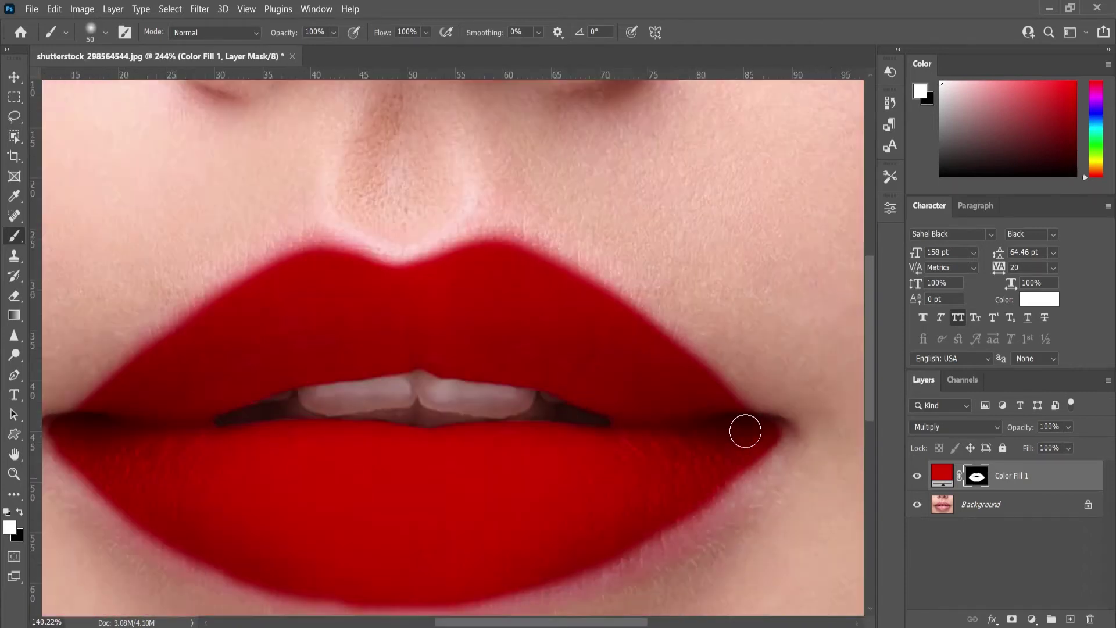
{"action": "scroll", "coordinate": [616, 410], "scroll_direction": "down", "scroll_amount": 7}
{"action": "scroll", "coordinate": [393, 469], "scroll_direction": "up", "scroll_amount": 5}
{"action": "scroll", "coordinate": [436, 508], "scroll_direction": "up", "scroll_amount": 3}
{"action": "scroll", "coordinate": [651, 381], "scroll_direction": "down", "scroll_amount": 4}
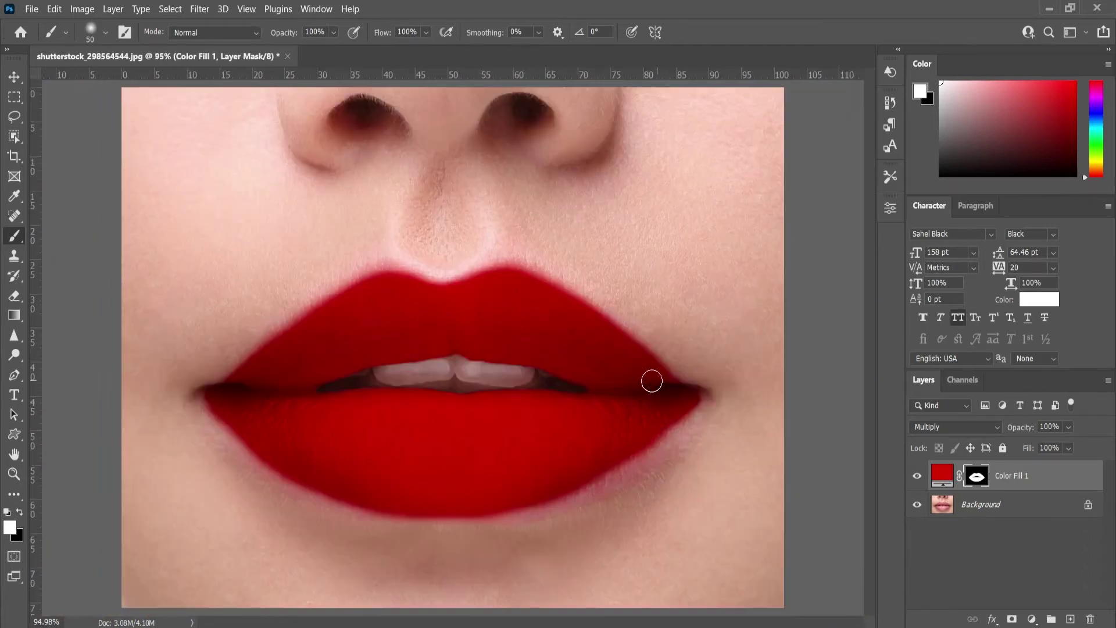
{"action": "scroll", "coordinate": [522, 321], "scroll_direction": "up", "scroll_amount": 3}
{"action": "scroll", "coordinate": [458, 319], "scroll_direction": "down", "scroll_amount": 5}
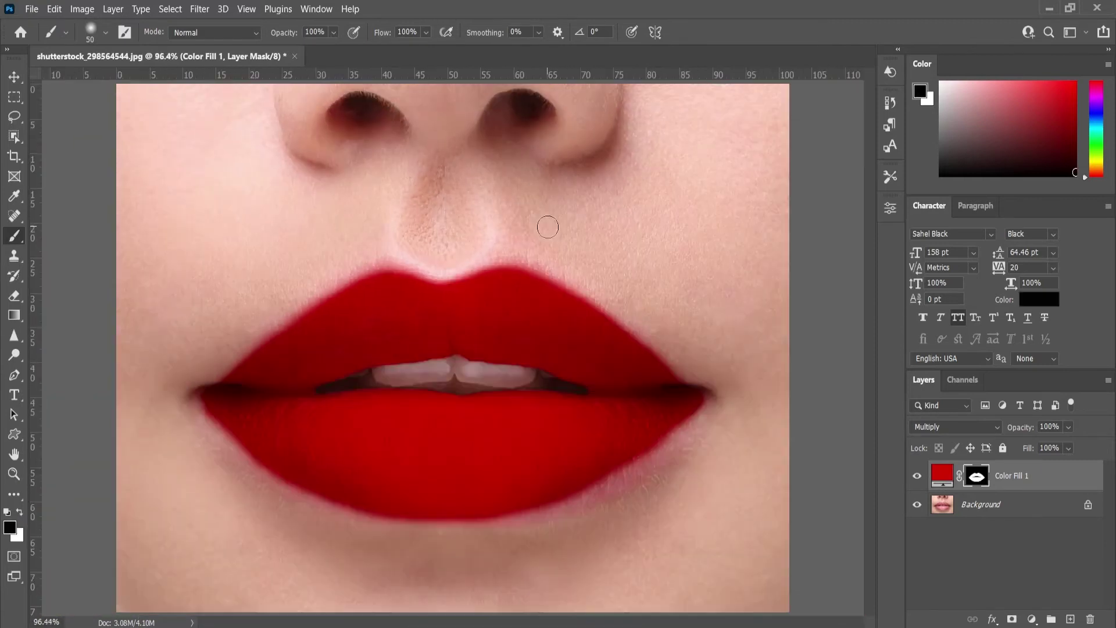
{"action": "scroll", "coordinate": [548, 224], "scroll_direction": "up", "scroll_amount": 4}
{"action": "scroll", "coordinate": [521, 312], "scroll_direction": "down", "scroll_amount": 5}
{"action": "scroll", "coordinate": [710, 391], "scroll_direction": "up", "scroll_amount": 5}
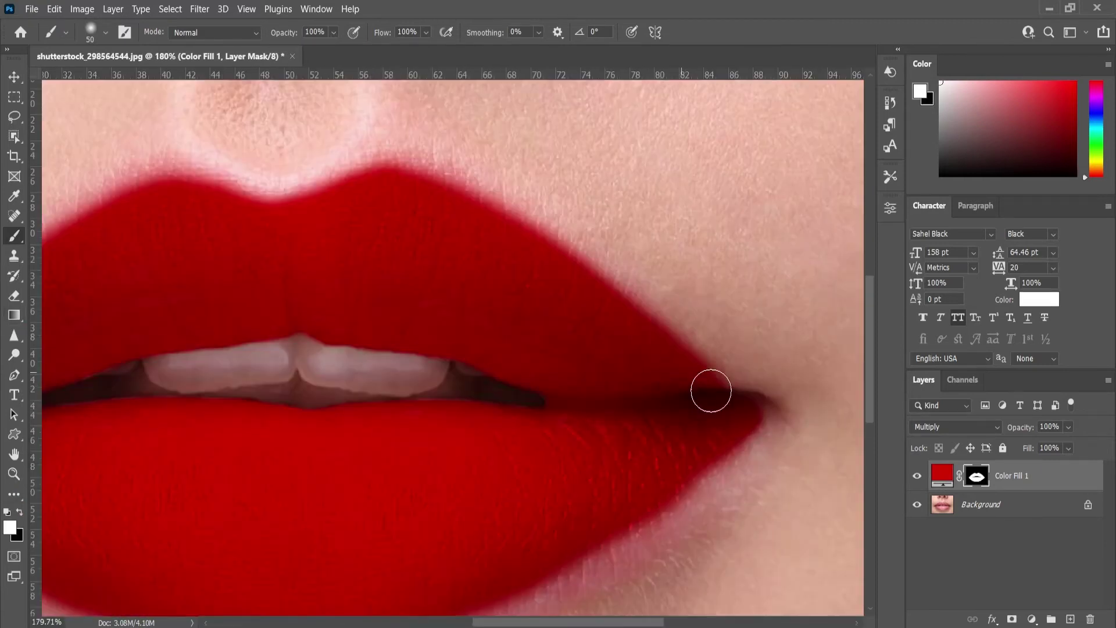
{"action": "scroll", "coordinate": [608, 384], "scroll_direction": "down", "scroll_amount": 1}
{"action": "scroll", "coordinate": [429, 360], "scroll_direction": "up", "scroll_amount": 2}
{"action": "scroll", "coordinate": [430, 360], "scroll_direction": "down", "scroll_amount": 3}
{"action": "scroll", "coordinate": [471, 394], "scroll_direction": "down", "scroll_amount": 2}
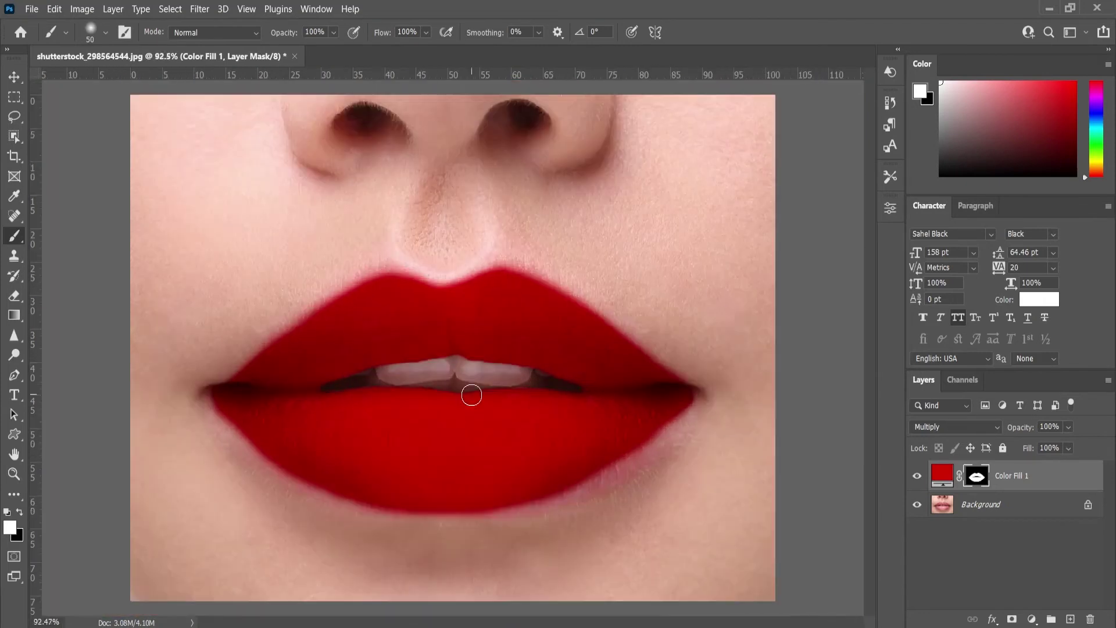
{"action": "key", "text": "v"}
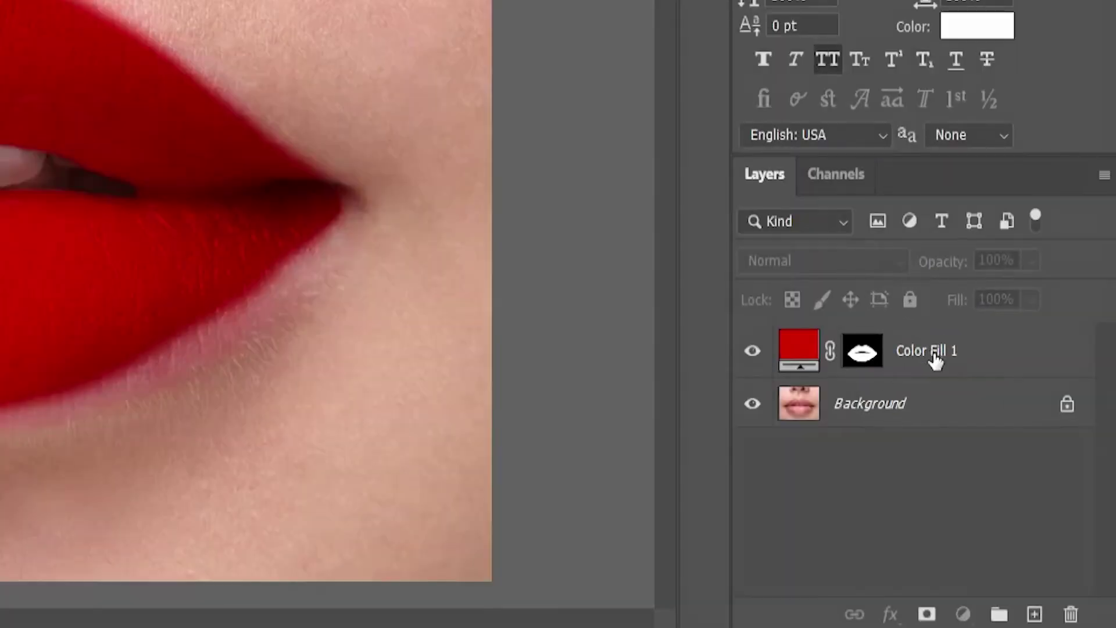
Duplicate Color Fill 1, hide the copy, and rename the layers 'multiply' and 'screen'.
{"action": "left_click_drag", "start_coordinate": [935, 361], "coordinate": [1035, 611]}
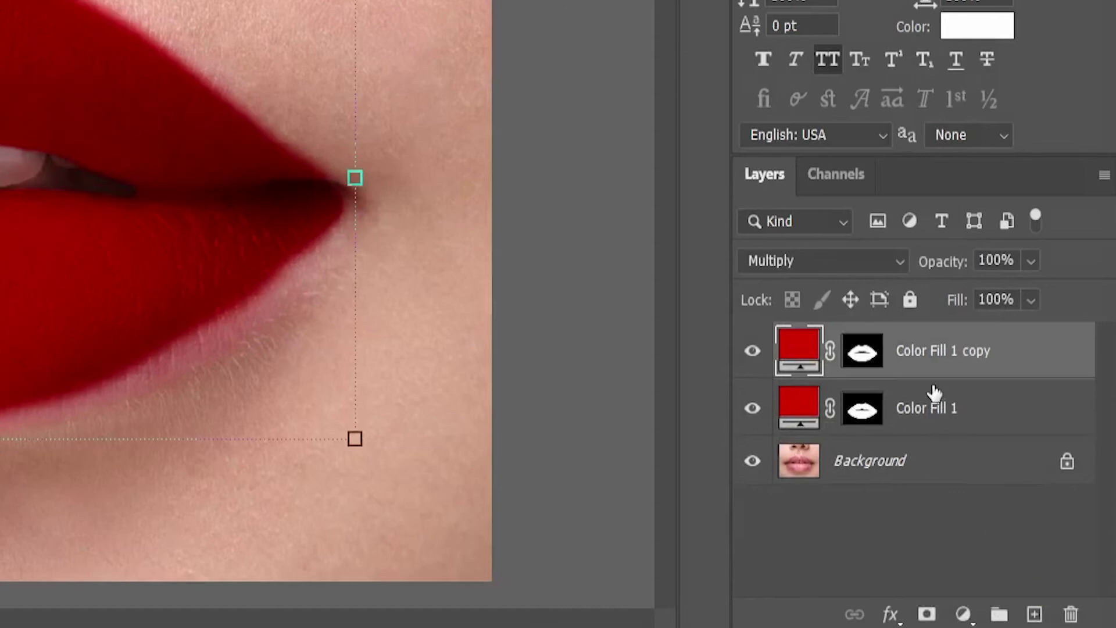
{"action": "left_click", "coordinate": [752, 351]}
{"action": "double_click", "coordinate": [932, 409]}
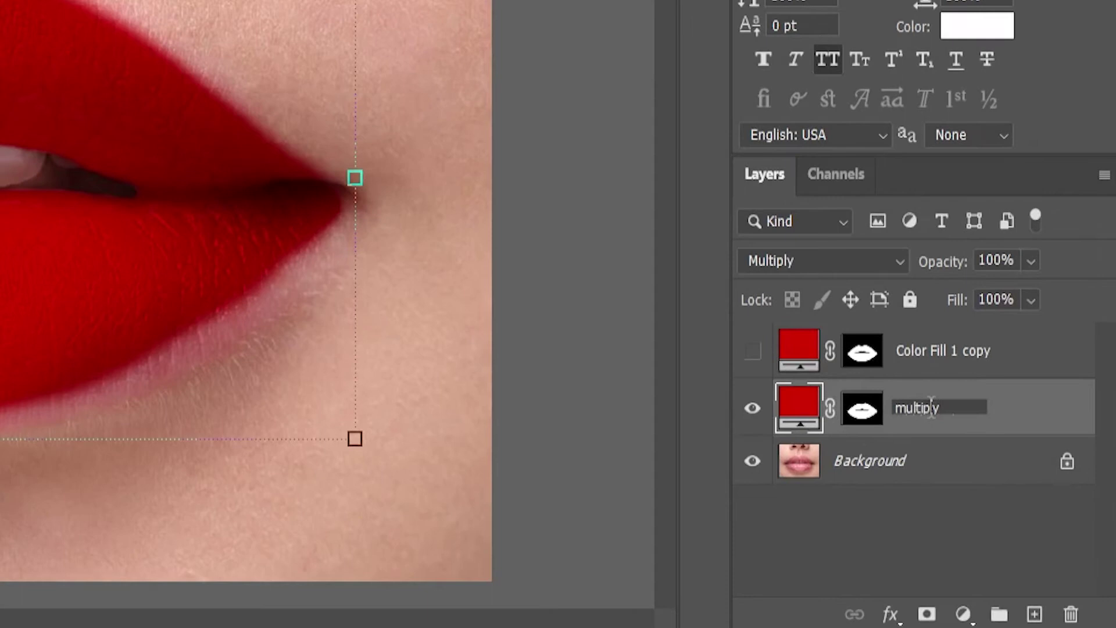
{"action": "left_click", "coordinate": [917, 524]}
{"action": "double_click", "coordinate": [936, 350]}
{"action": "type", "text": "scr"}
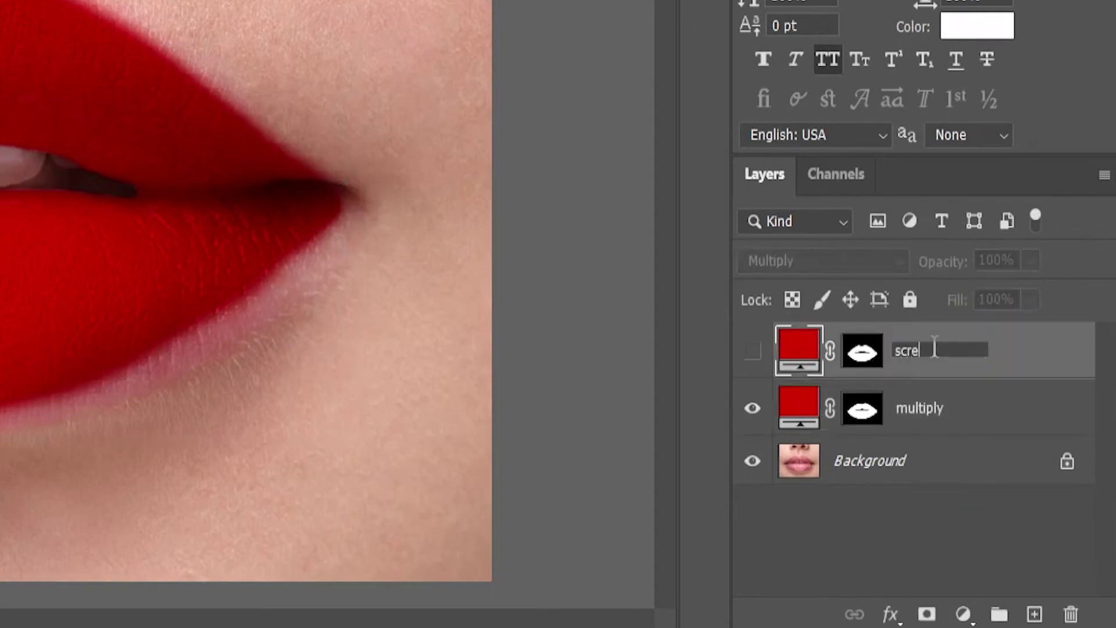
{"action": "type", "text": "en"}
{"action": "left_click", "coordinate": [979, 567]}
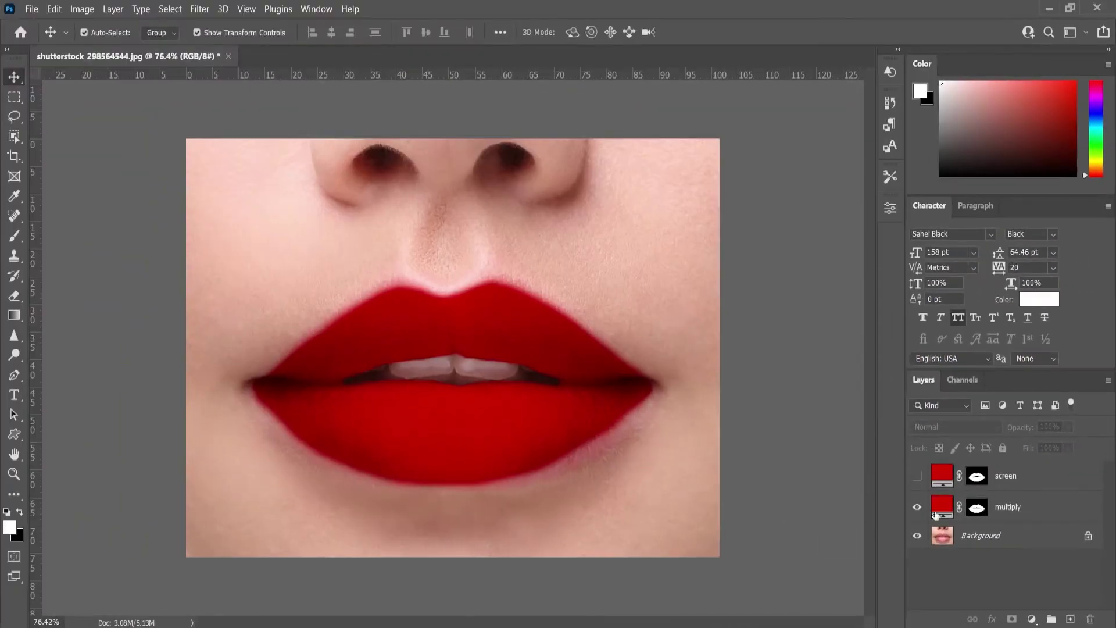
In multiply's Blending Options, split the Underlying Layer white slider to 178/219.
{"action": "right_click", "coordinate": [1067, 516]}
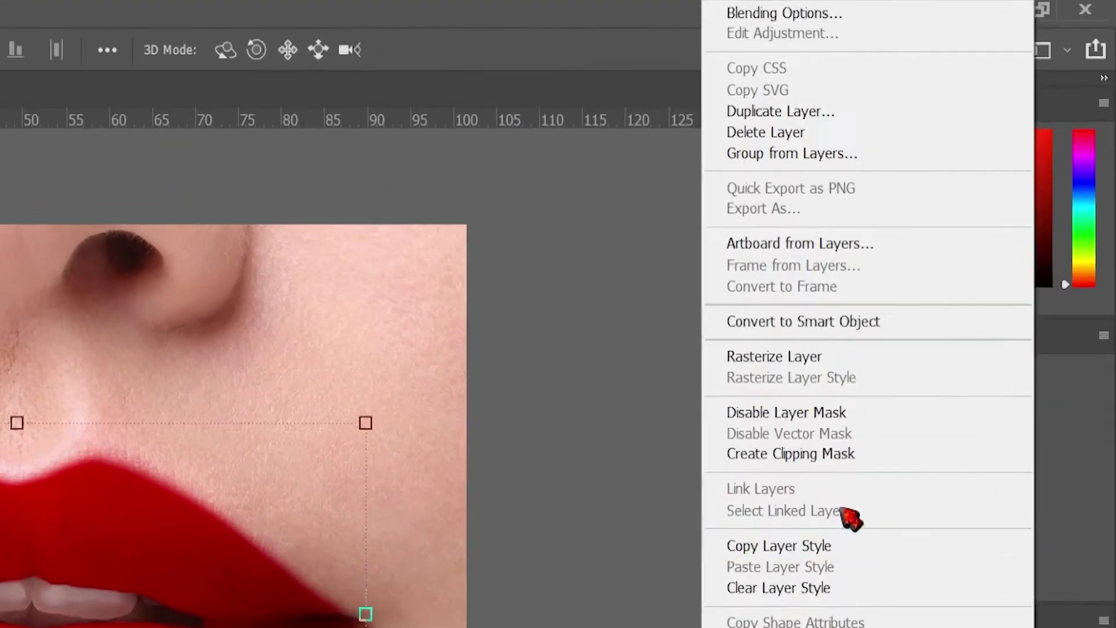
{"action": "left_click", "coordinate": [840, 13]}
{"action": "mouse_move", "coordinate": [375, 233]}
{"action": "left_mouse_down"}
{"action": "mouse_move", "coordinate": [889, 44]}
{"action": "mouse_move", "coordinate": [881, 35]}
{"action": "mouse_move", "coordinate": [893, 56]}
{"action": "mouse_move", "coordinate": [973, 46]}
{"action": "left_mouse_up"}
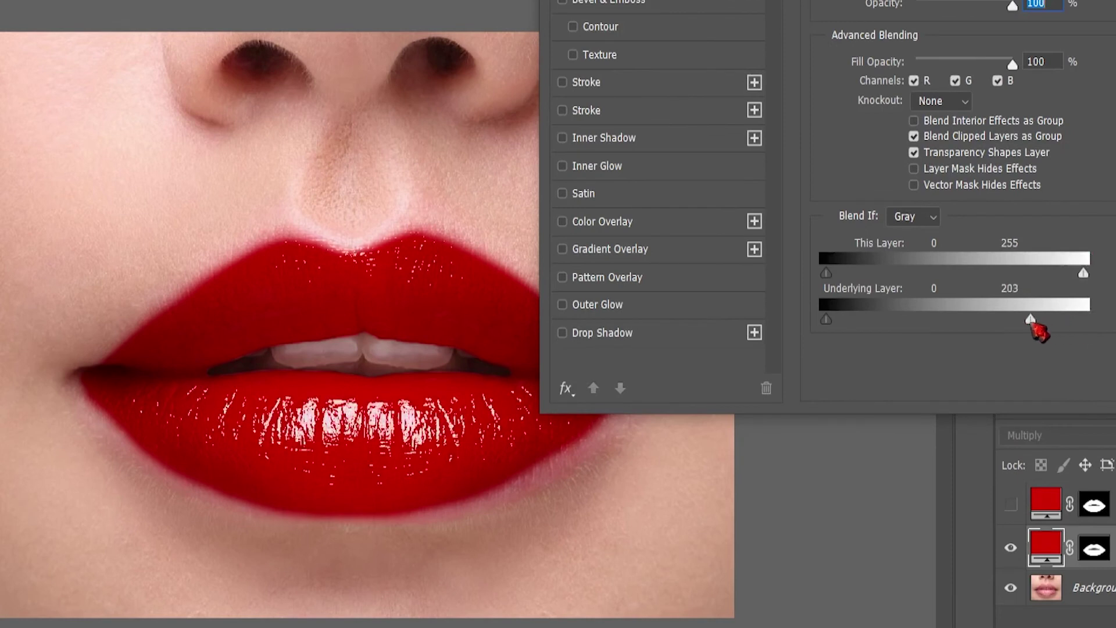
{"action": "mouse_move", "coordinate": [1033, 325]}
{"action": "left_mouse_down"}
{"action": "mouse_move", "coordinate": [1015, 324]}
{"action": "mouse_move", "coordinate": [1025, 329]}
{"action": "left_mouse_up"}
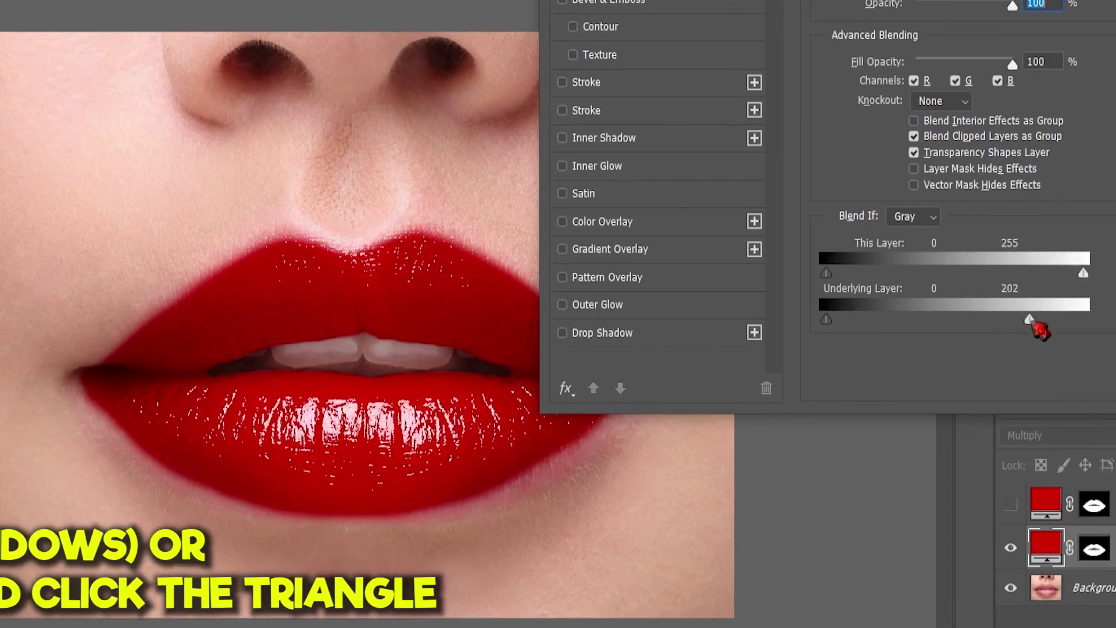
{"action": "key", "text": "alt"}
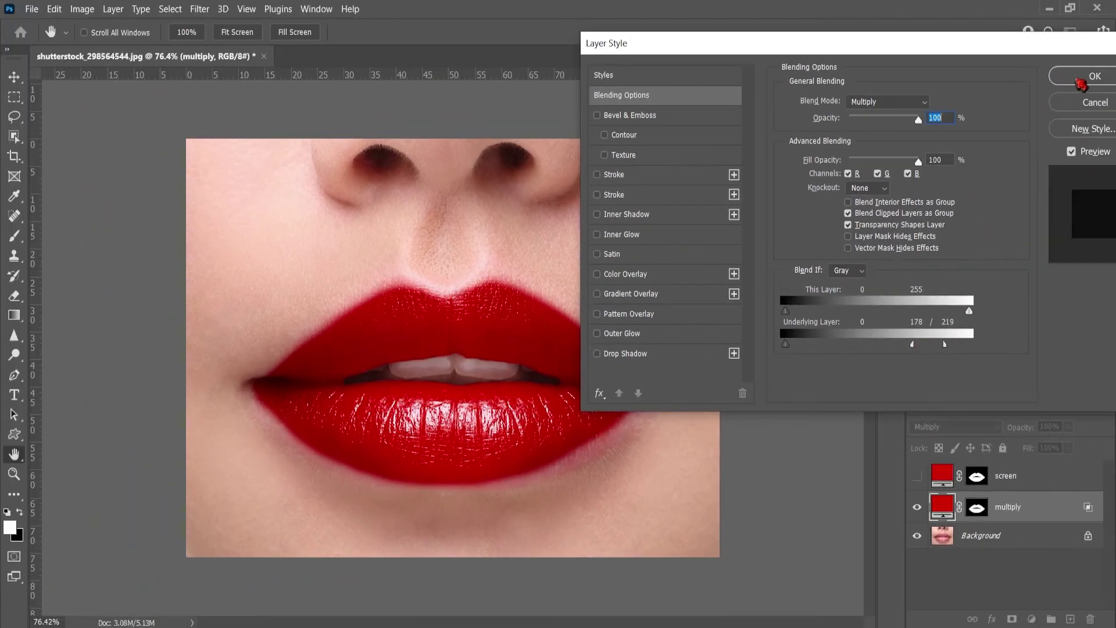
{"action": "left_click", "coordinate": [1081, 81]}
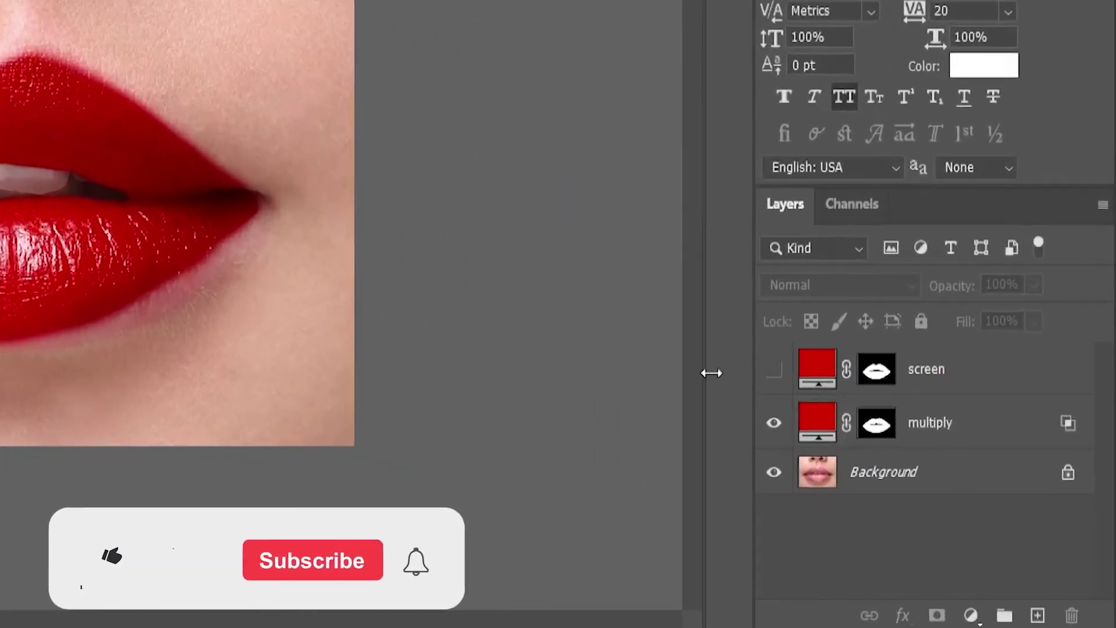
Make the 'screen' layer visible again and set its blend mode to Screen to brighten the lips.
{"action": "left_click", "coordinate": [770, 368]}
{"action": "left_click", "coordinate": [947, 373]}
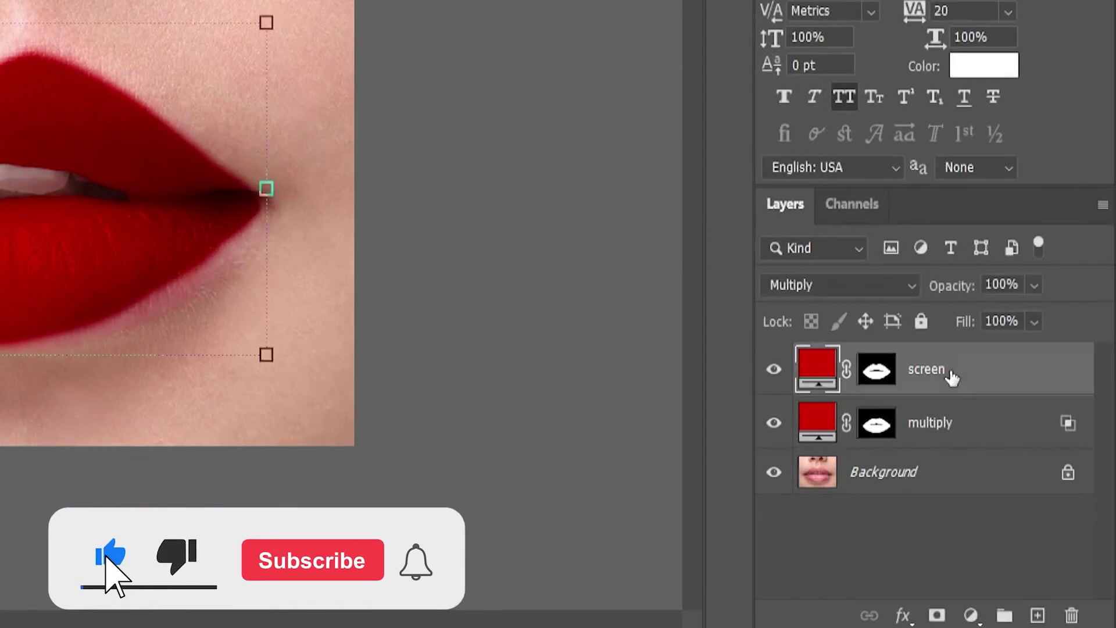
{"action": "left_click", "coordinate": [885, 290]}
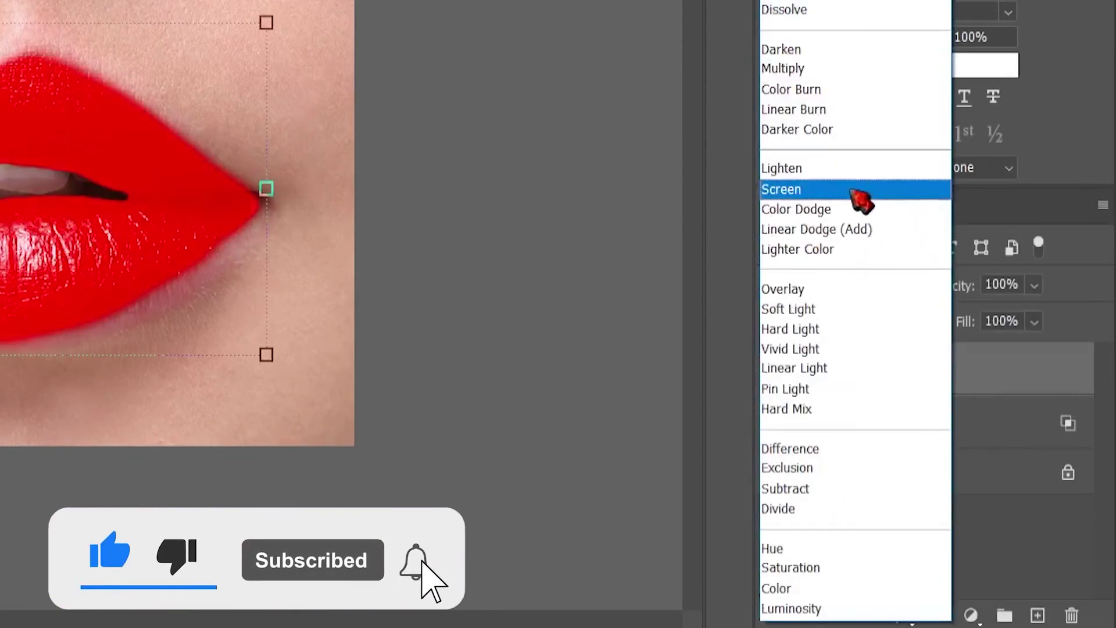
{"action": "left_click", "coordinate": [860, 199]}
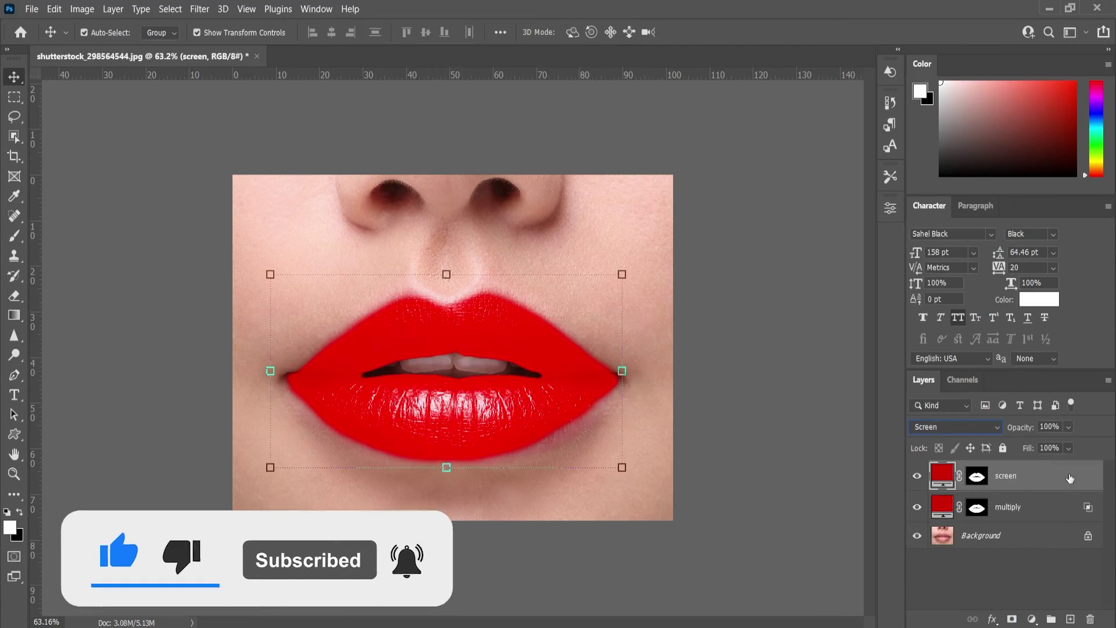
{"action": "right_click", "coordinate": [1075, 480]}
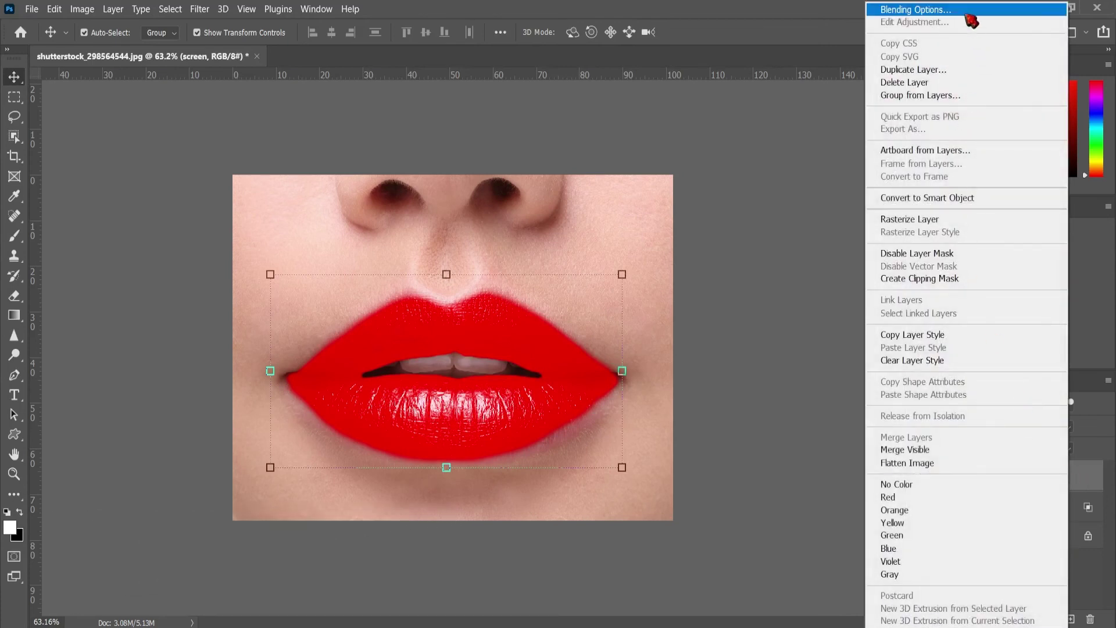
Split the screen layer's Underlying Layer black Blend If slider to 46/91 and apply.
{"action": "left_click", "coordinate": [968, 16]}
{"action": "left_click_drag", "start_coordinate": [832, 52], "coordinate": [879, 89]}
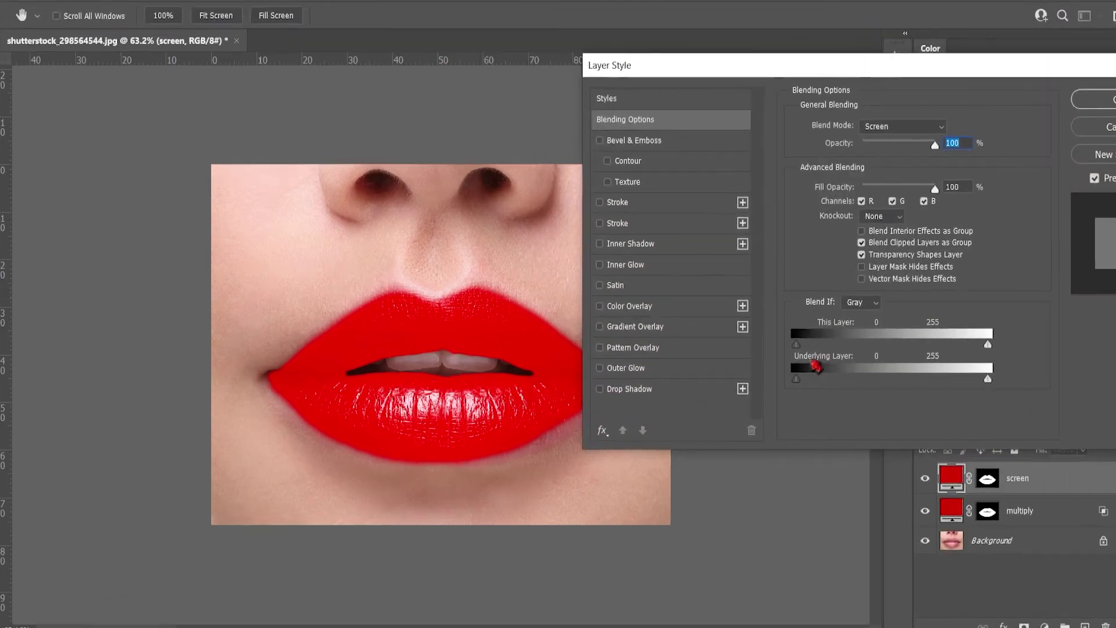
{"action": "mouse_move", "coordinate": [796, 378]}
{"action": "left_mouse_down"}
{"action": "mouse_move", "coordinate": [894, 367]}
{"action": "mouse_move", "coordinate": [864, 365]}
{"action": "mouse_move", "coordinate": [876, 368]}
{"action": "left_mouse_up"}
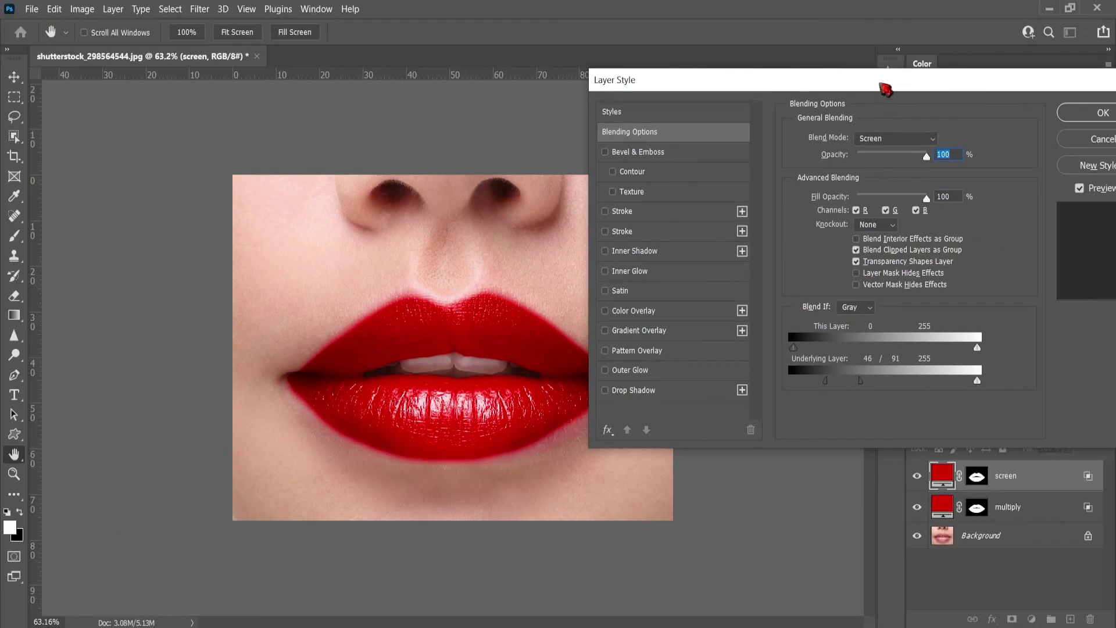
{"action": "left_click_drag", "start_coordinate": [884, 88], "coordinate": [699, 163]}
{"action": "left_click", "coordinate": [902, 195]}
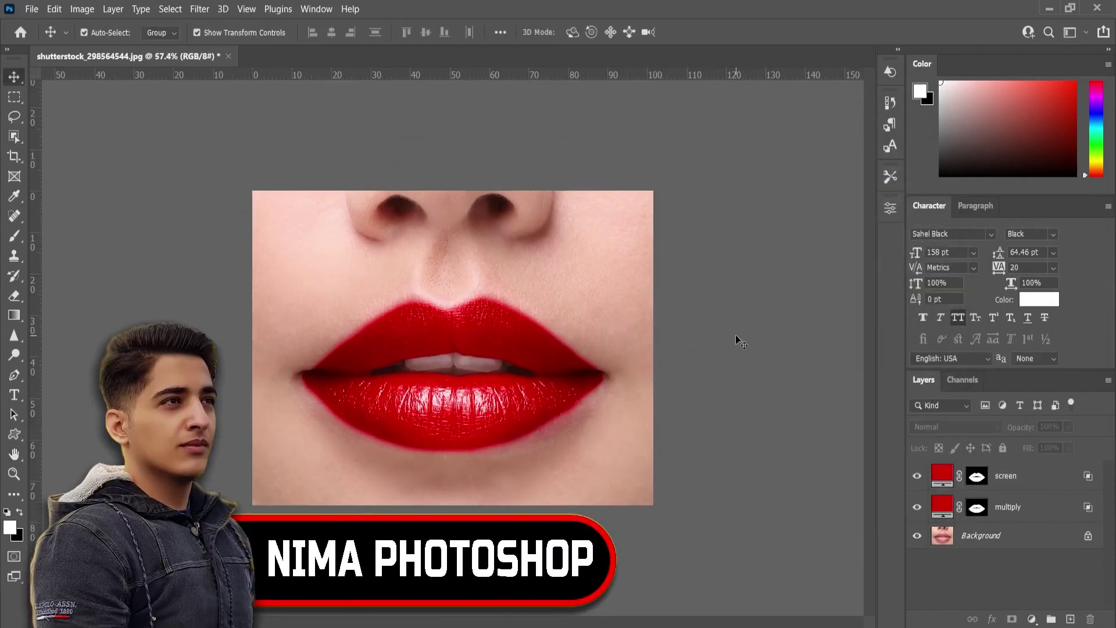
Group the screen and multiply layers into Group 1, then toggle its visibility to compare.
{"action": "left_click", "coordinate": [1033, 485]}
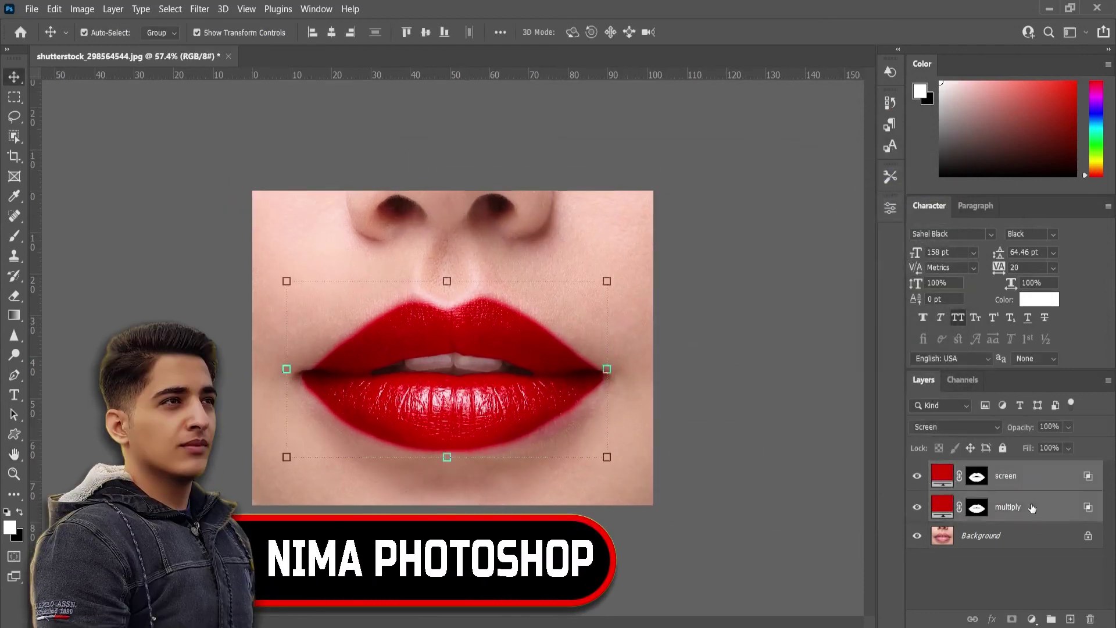
{"action": "left_click", "coordinate": [1051, 620]}
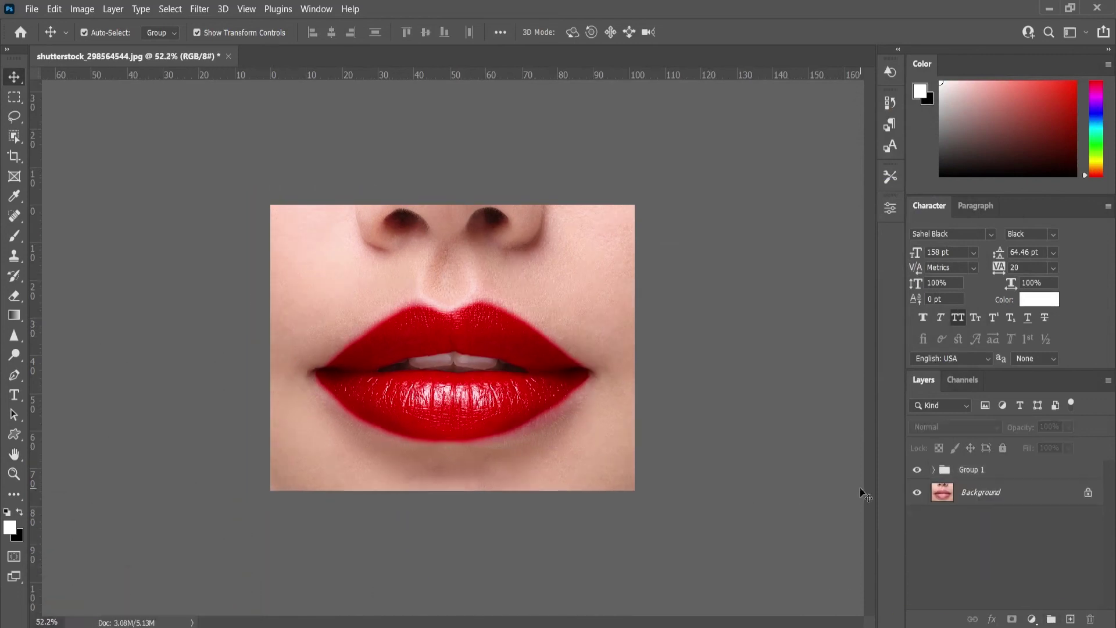
{"action": "left_click", "coordinate": [915, 469]}
{"action": "left_click", "coordinate": [914, 469]}
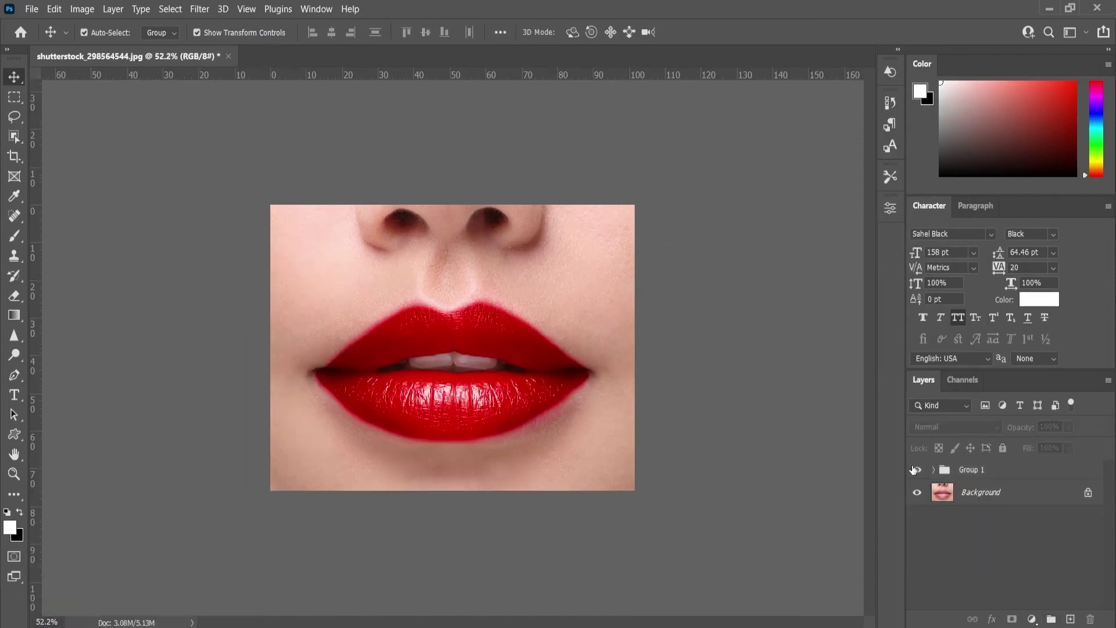